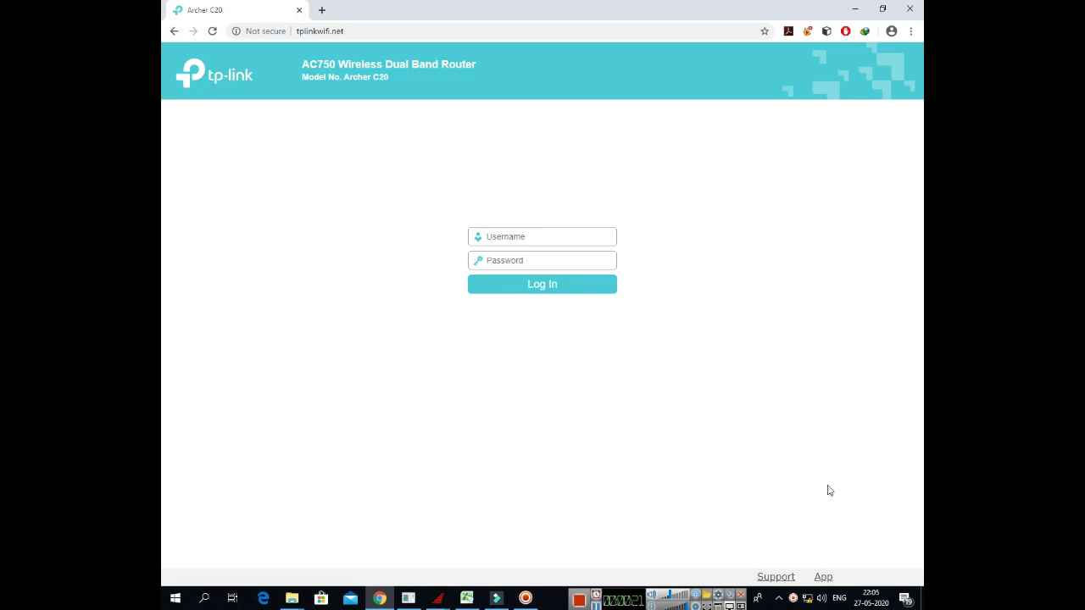
# Step: Log in to the router with the admin credentials and dismiss the app download banner
pyautogui.click(548, 238)
pyautogui.write('admin')
pyautogui.press('Tab')
pyautogui.write('admi')
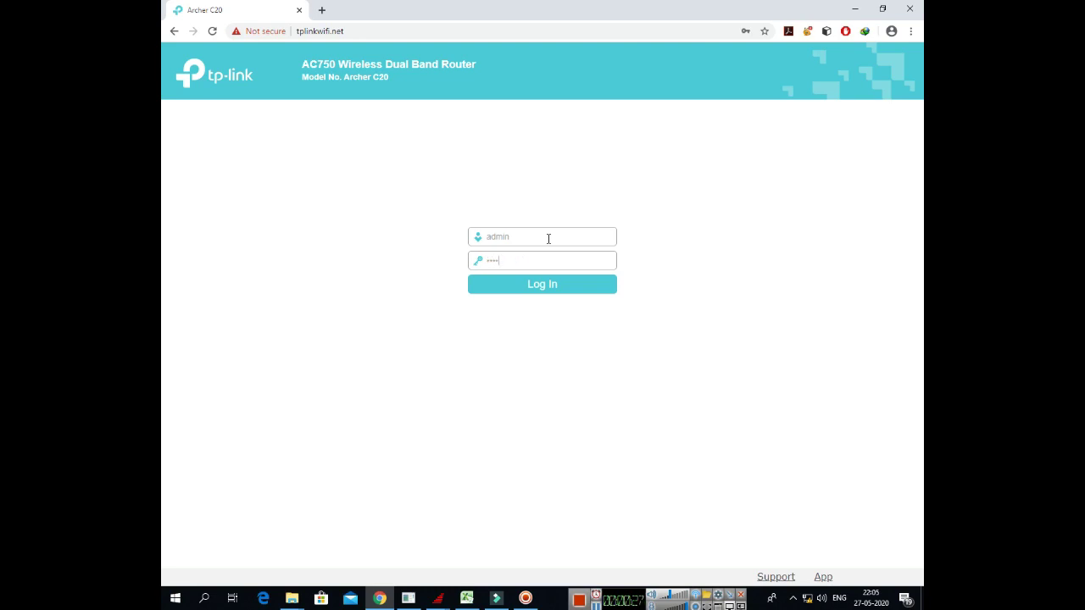
pyautogui.write('n')
pyautogui.click(555, 297)
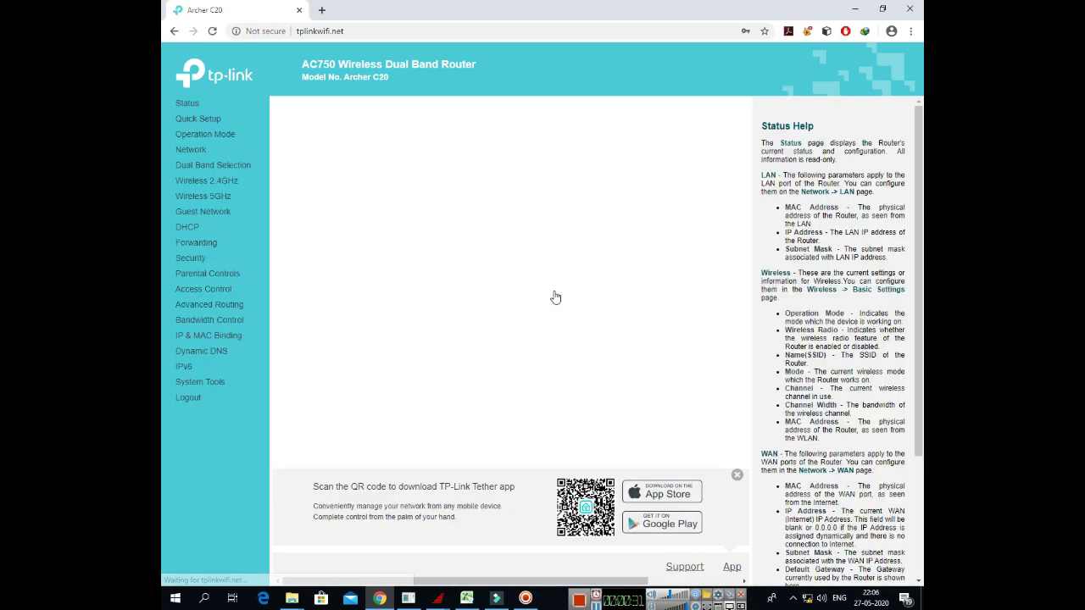
pyautogui.click(737, 475)
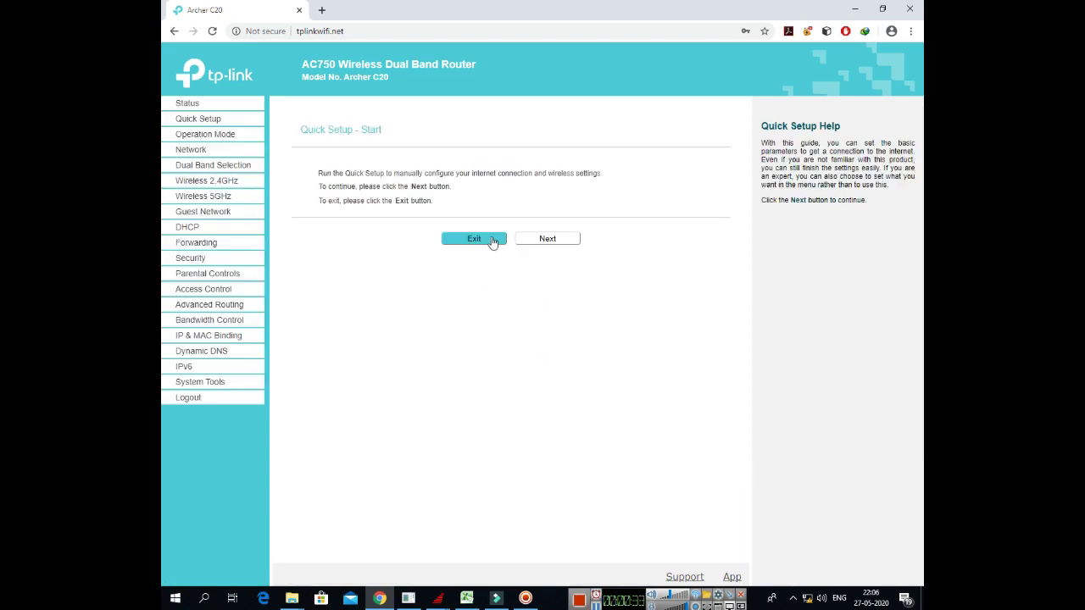
# Step: Start Quick Setup, choose Access Point as the operation mode, and continue
pyautogui.click(549, 240)
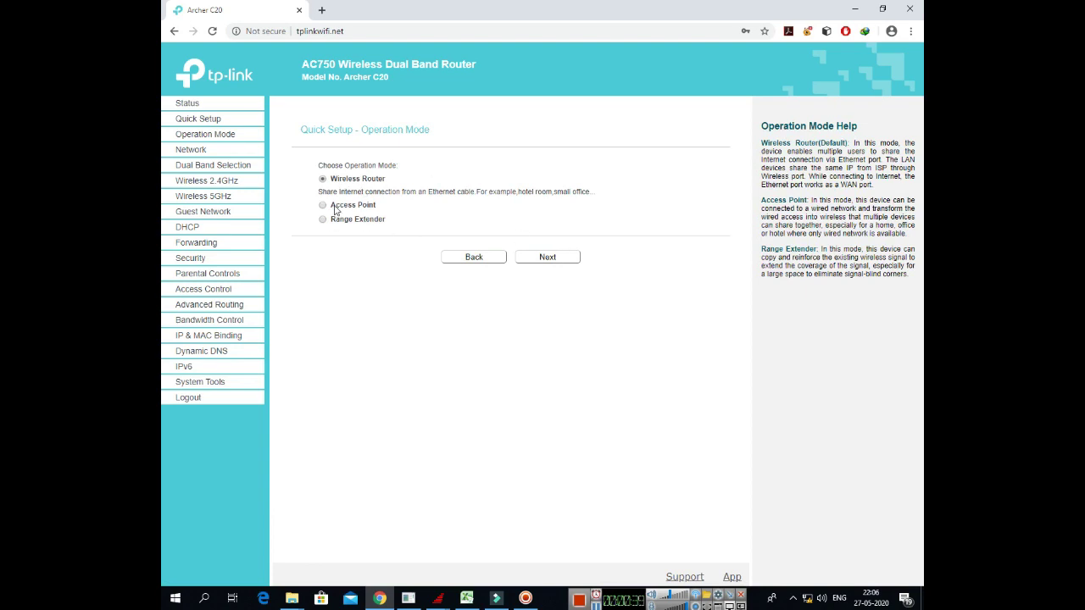
pyautogui.moveTo(335, 207); pyautogui.dragTo(395, 225)
pyautogui.click(381, 253)
pyautogui.click(374, 257)
pyautogui.moveTo(333, 180); pyautogui.dragTo(390, 183)
pyautogui.click(379, 286)
pyautogui.click(323, 205)
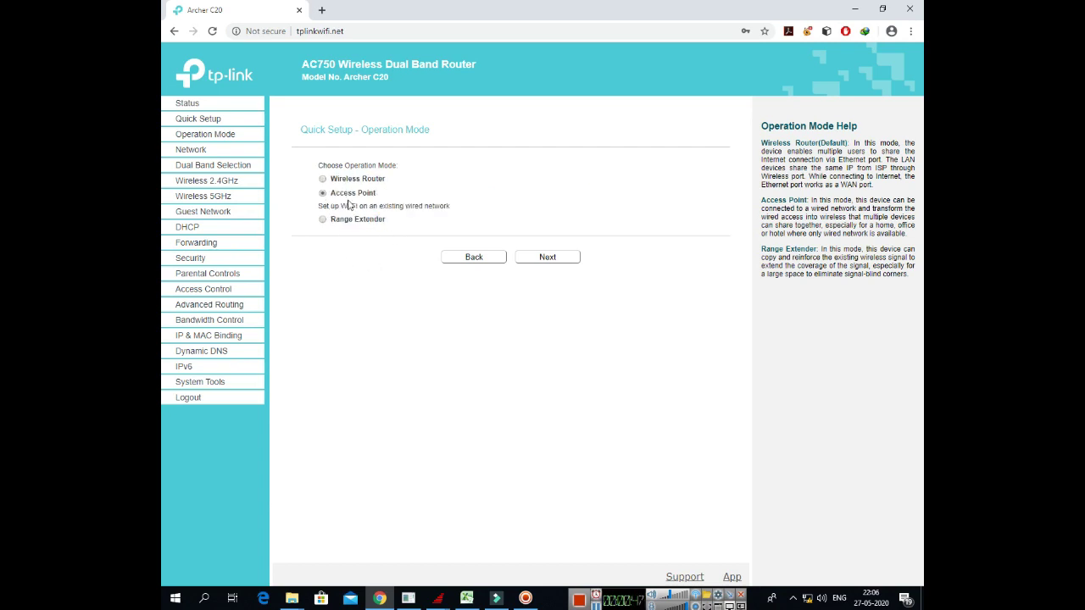
pyautogui.click(552, 262)
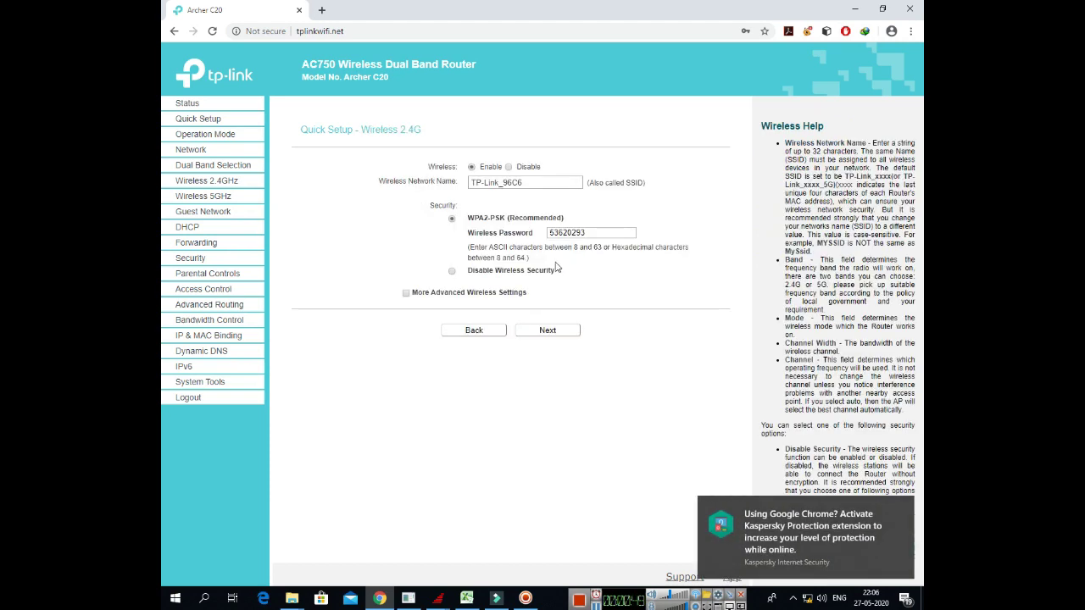
# Step: Rename the 2.4GHz SSID to New5G and the 5GHz SSID to New7G, then select the 5GHz password
pyautogui.moveTo(549, 184); pyautogui.dragTo(454, 187)
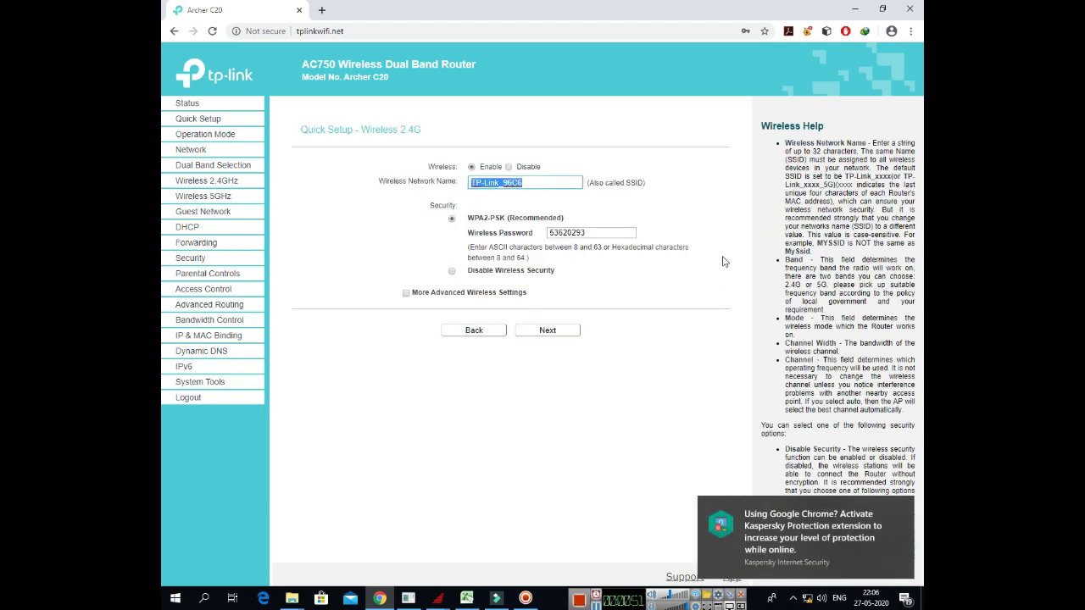
pyautogui.write('N')
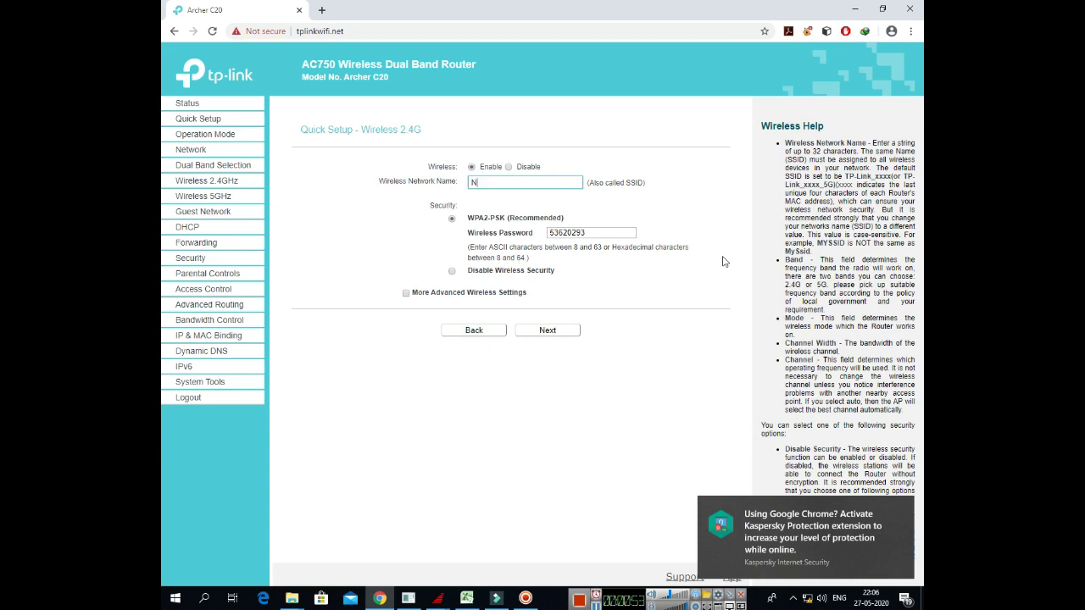
pyautogui.write('ew')
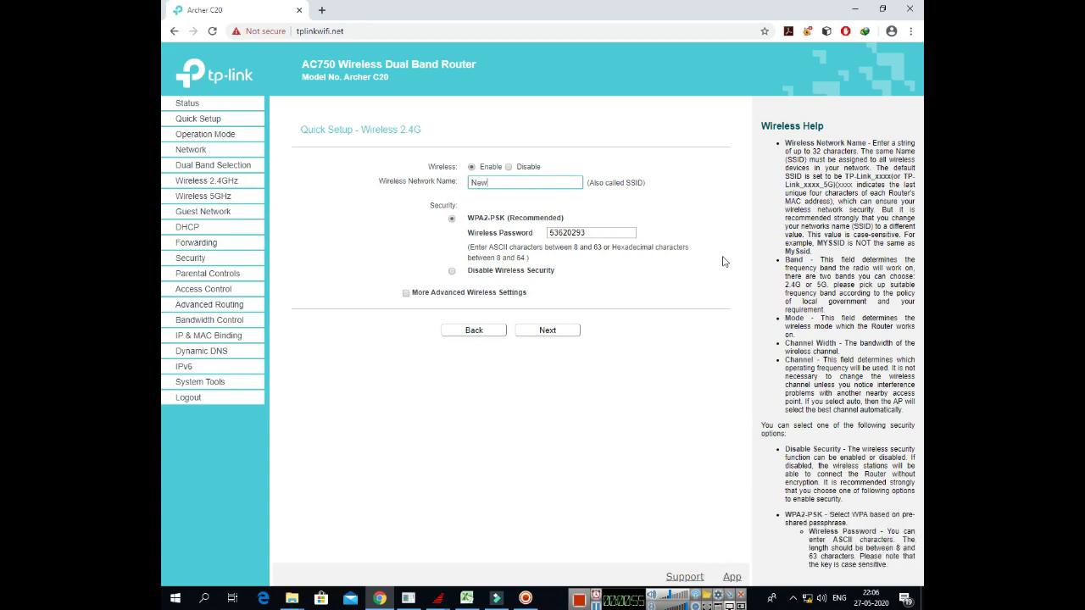
pyautogui.write('5G')
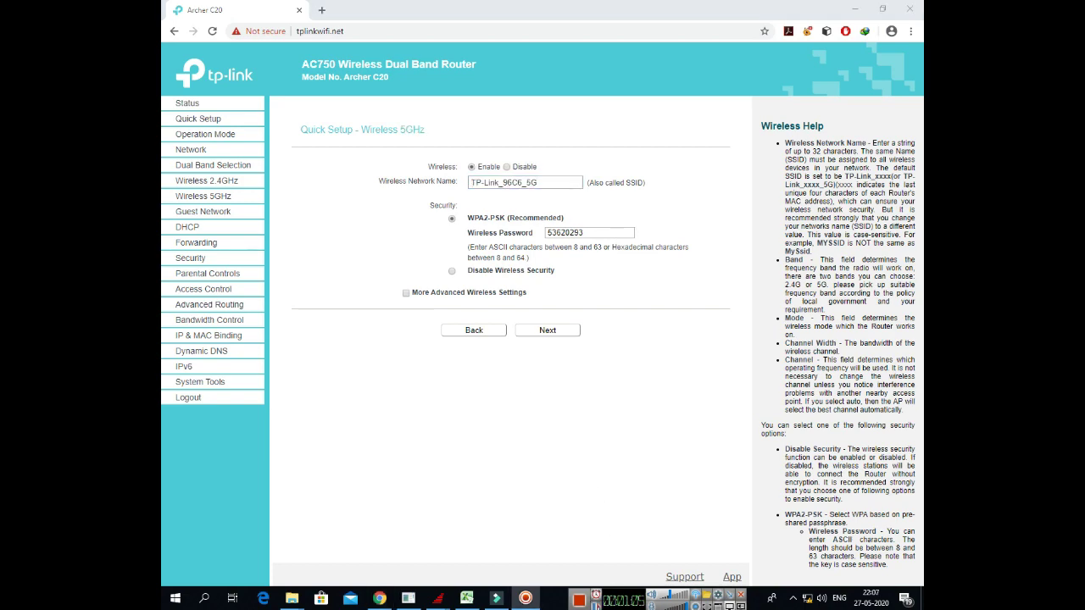
pyautogui.click(523, 183)
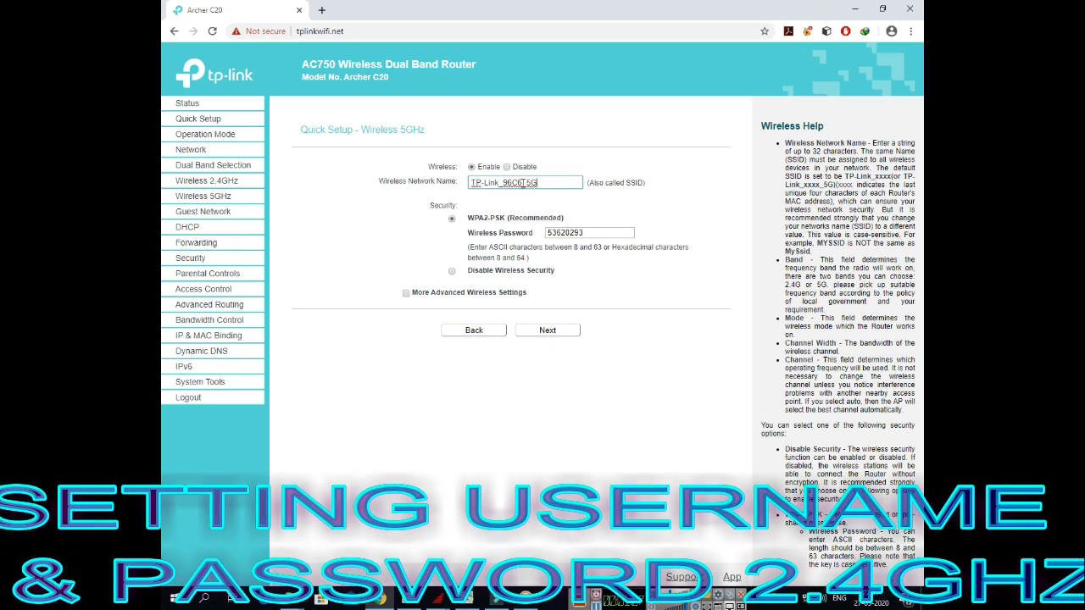
pyautogui.tripleClick(523, 183)
pyautogui.write('New')
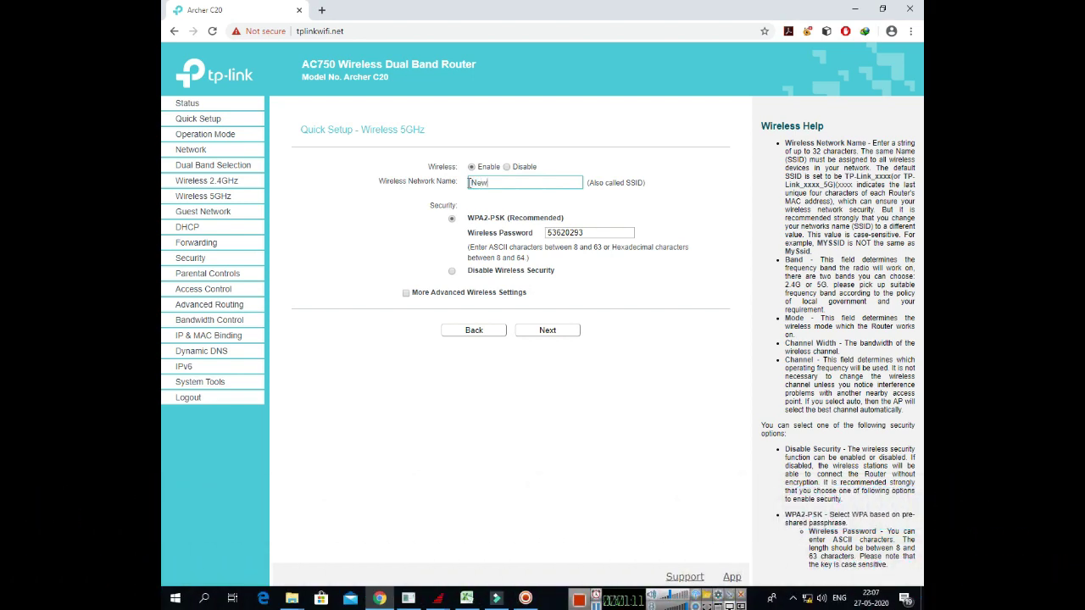
pyautogui.write('7G')
pyautogui.doubleClick(563, 233)
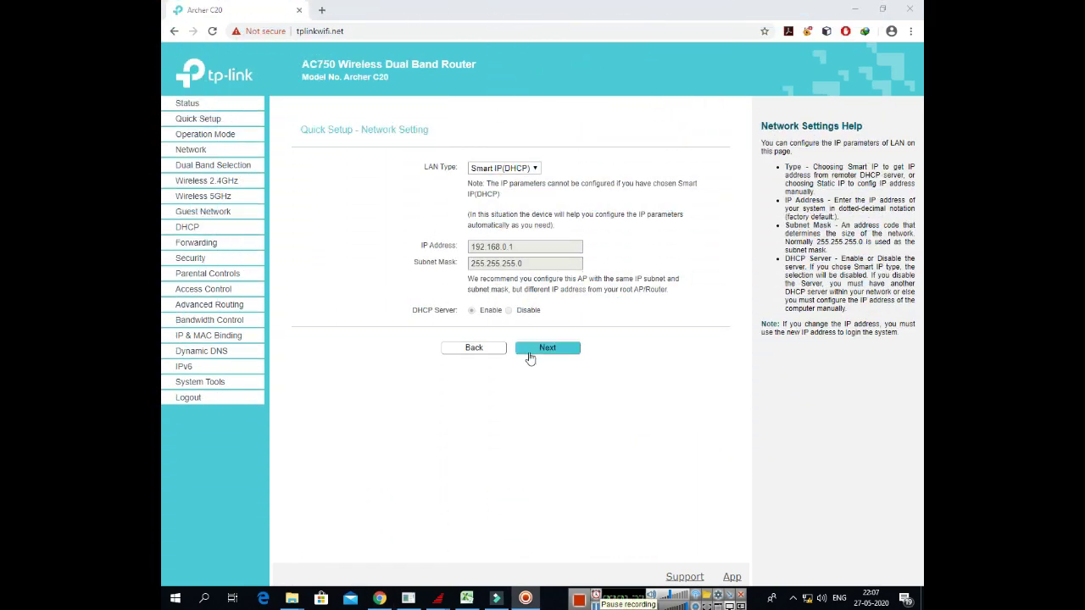
# Step: Review the setup summary, then finish Quick Setup so the router reboots
pyautogui.click(547, 348)
pyautogui.scroll(-1, 581, 327)
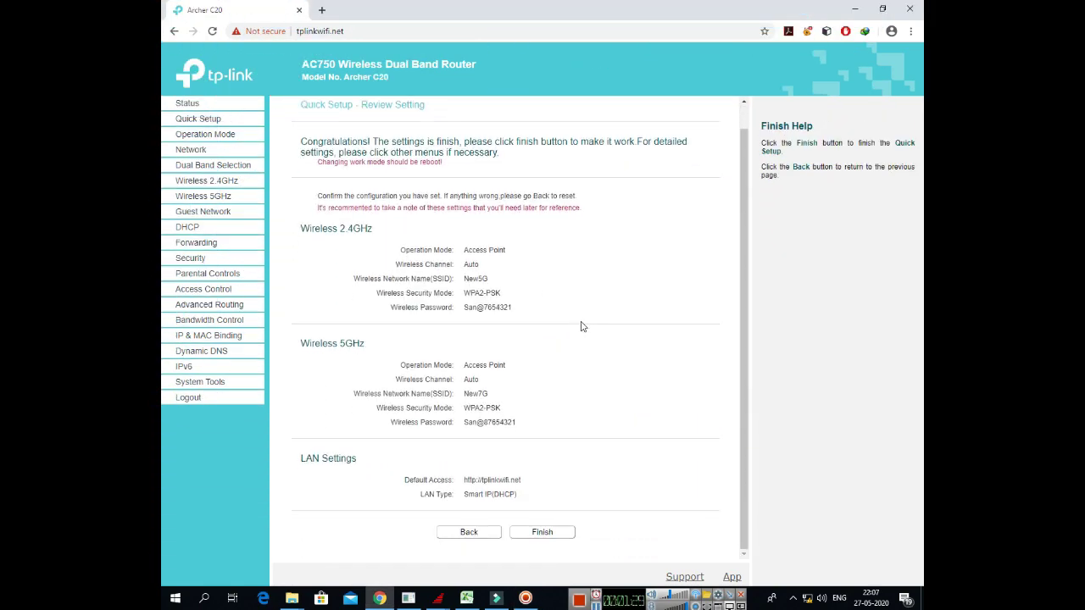
pyautogui.click(543, 537)
pyautogui.click(544, 533)
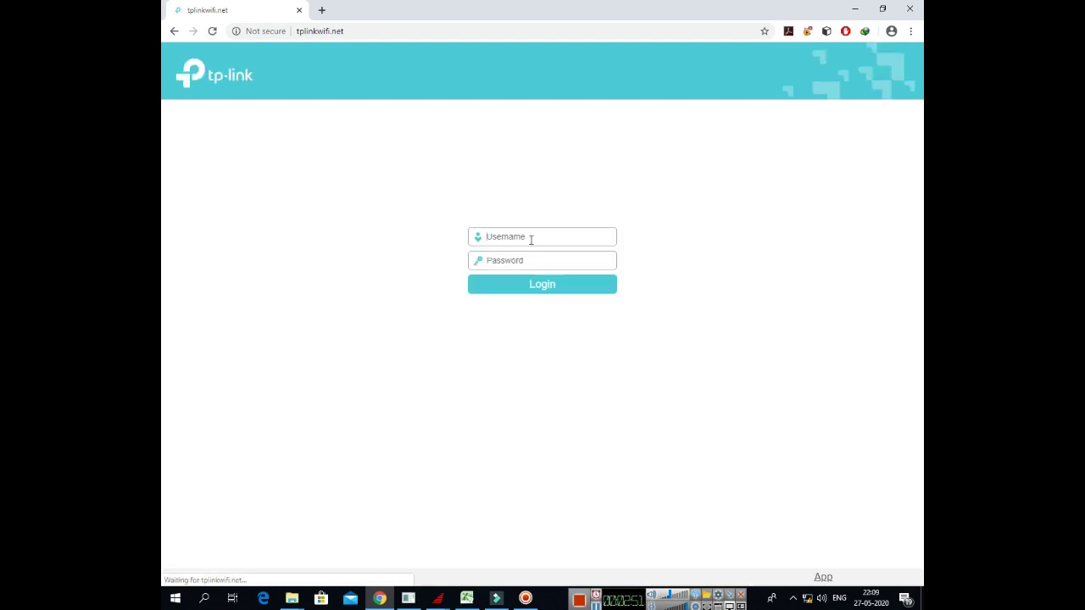
# Step: Enter the admin credentials and check the Windows Wi-Fi list for the broadcasting networks
pyautogui.click(530, 239)
pyautogui.write('admin')
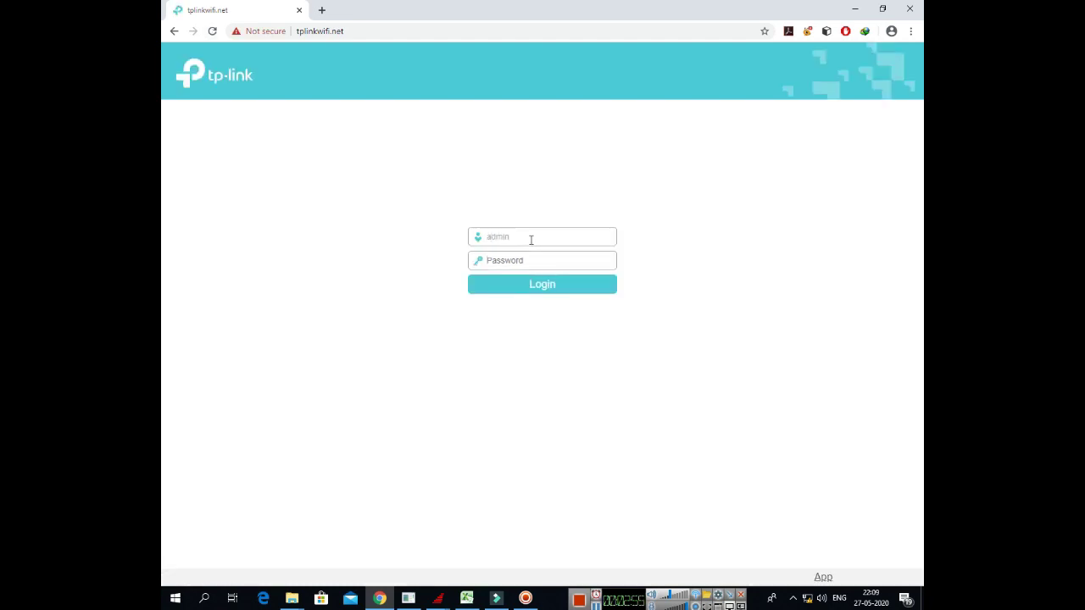
pyautogui.press('Tab')
pyautogui.write('admin')
pyautogui.click(807, 598)
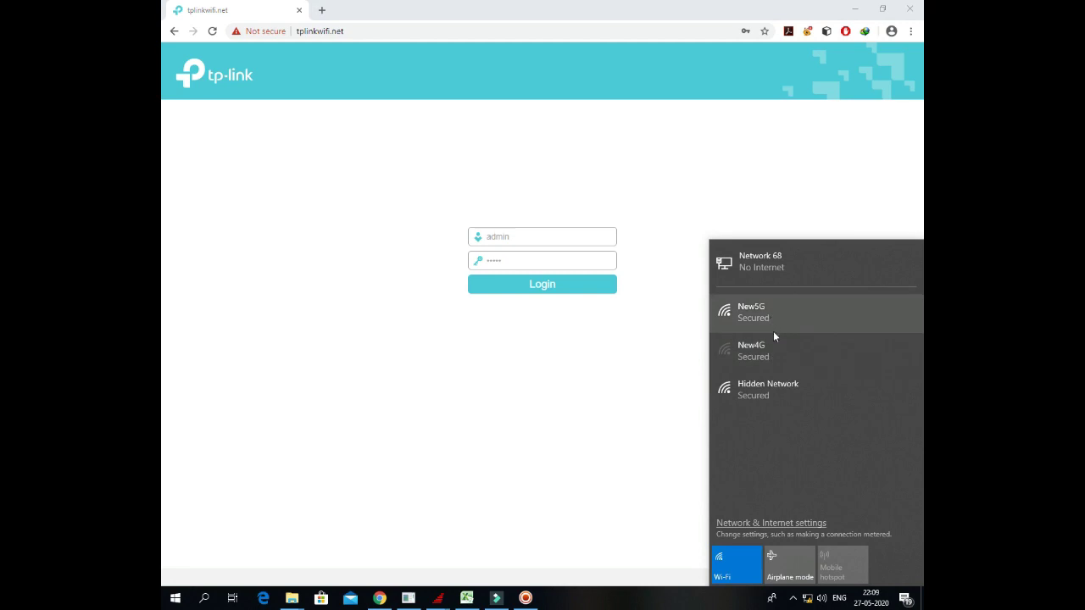
pyautogui.click(685, 399)
pyautogui.click(807, 599)
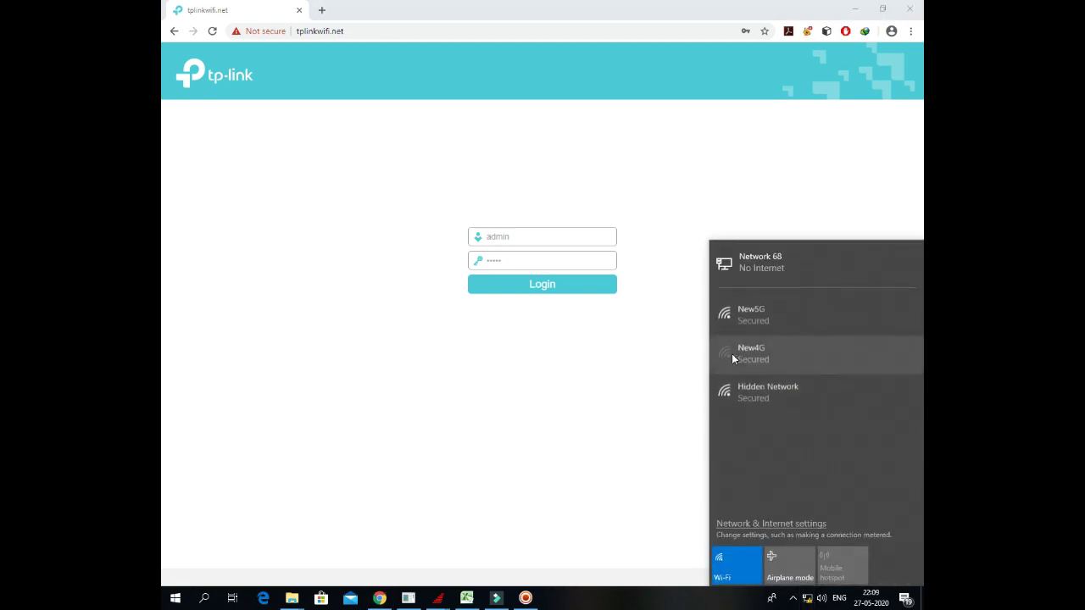
# Step: Reload the router login page and log in with the admin credentials
pyautogui.click(212, 31)
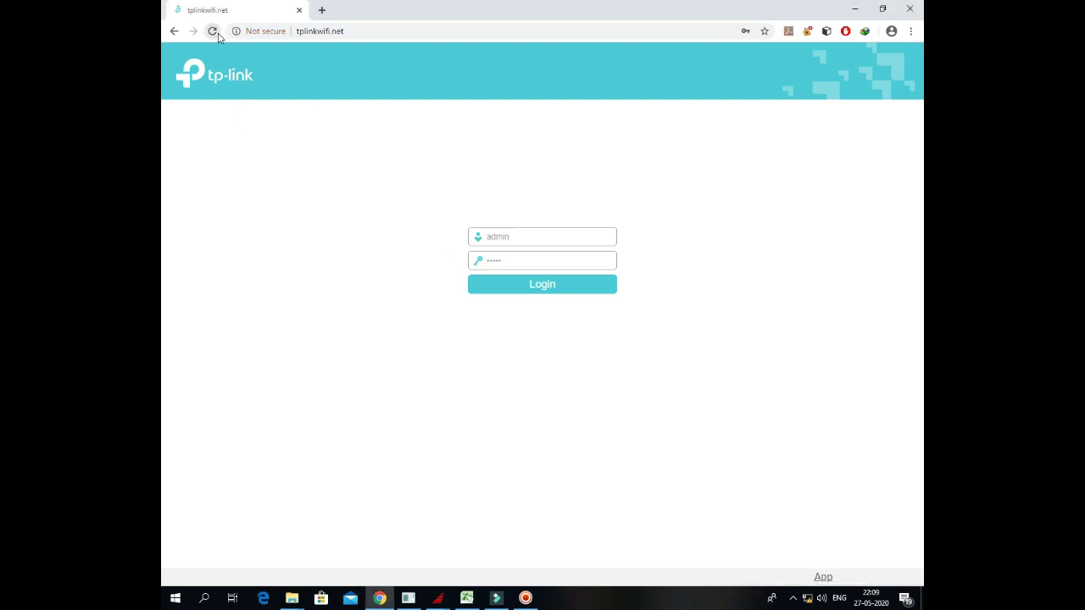
pyautogui.click(529, 236)
pyautogui.write('admin')
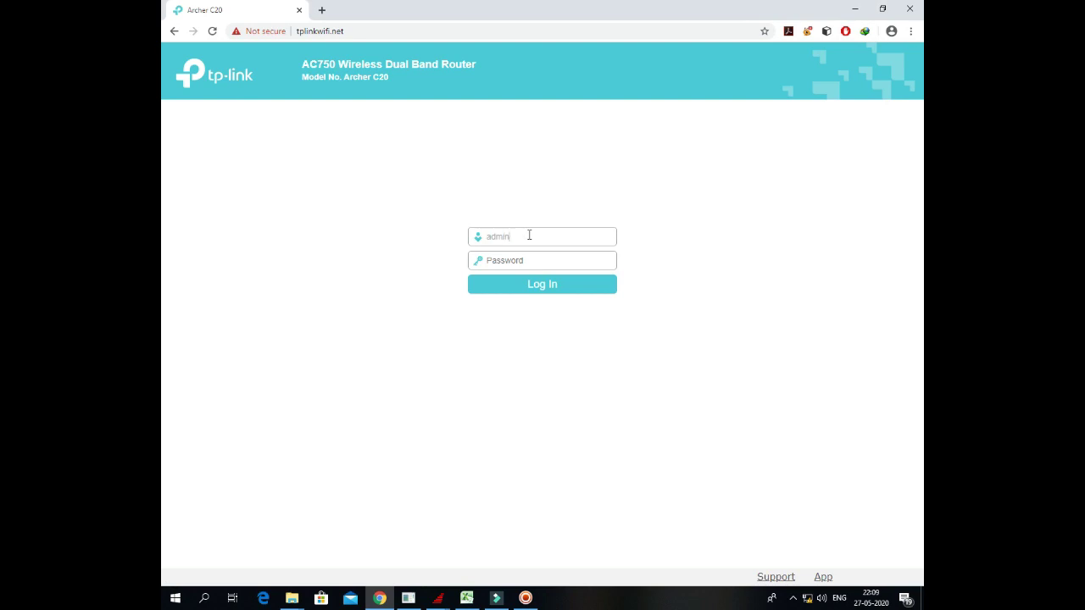
pyautogui.write('admin')
pyautogui.click(541, 287)
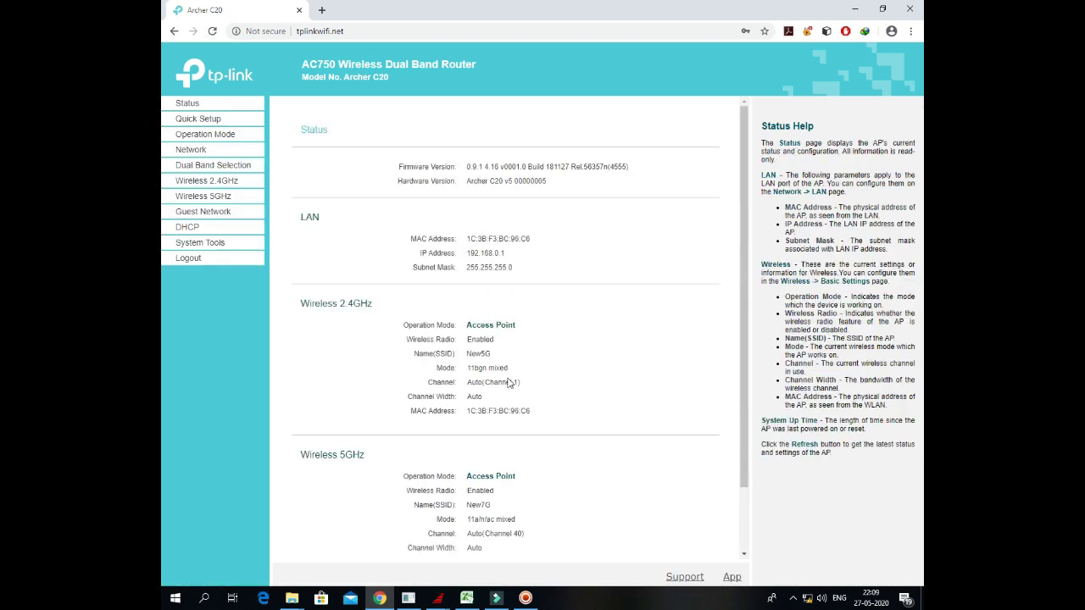
# Step: Browse the Operation Mode, Network and Dual Band pages, then open Wireless 2.4GHz Basic Settings
pyautogui.click(807, 599)
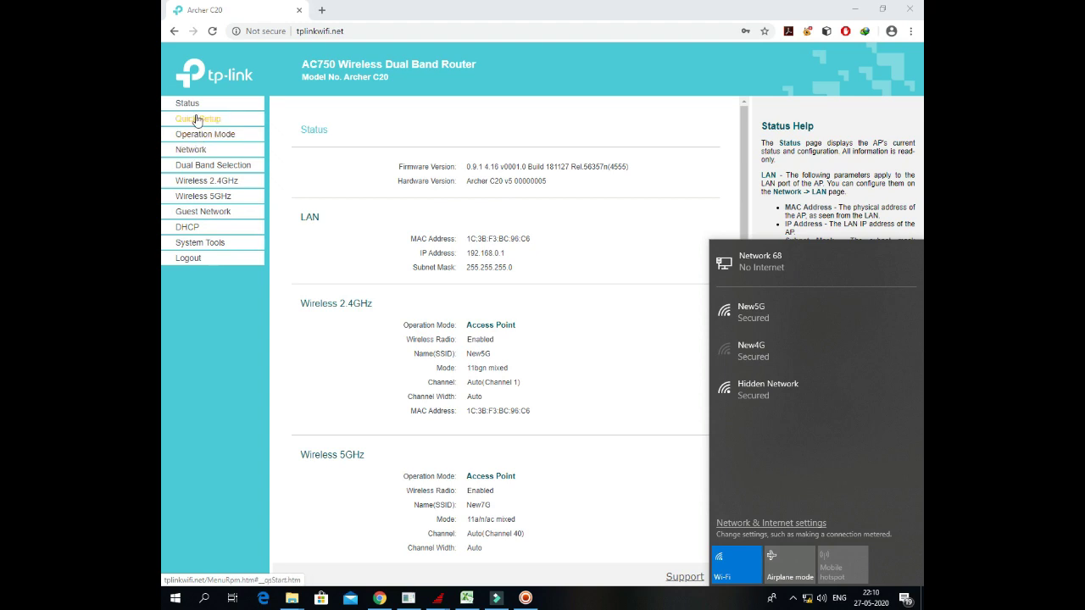
pyautogui.click(207, 118)
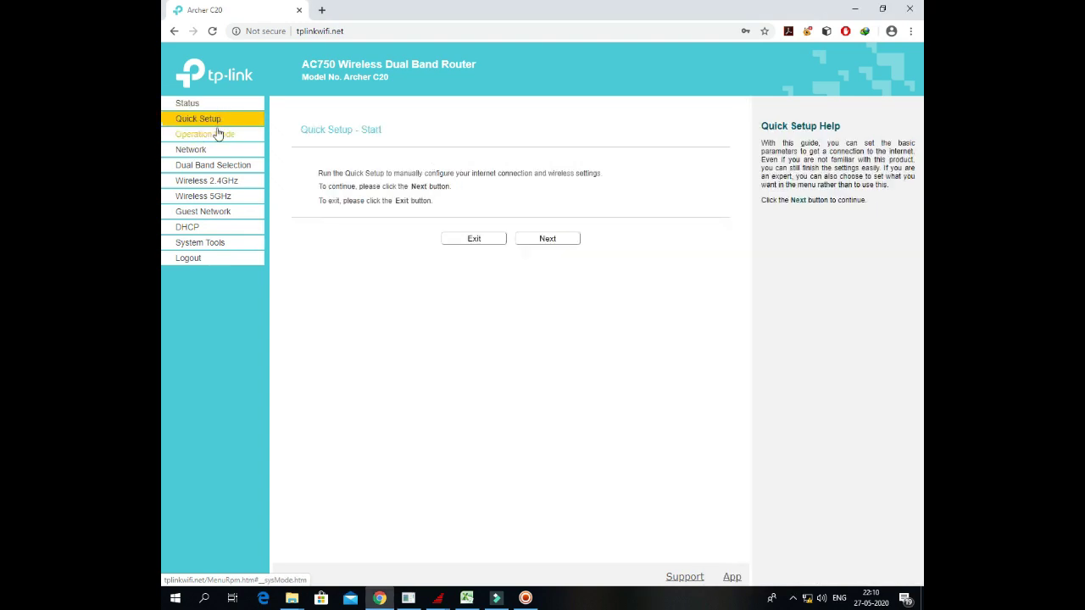
pyautogui.click(218, 134)
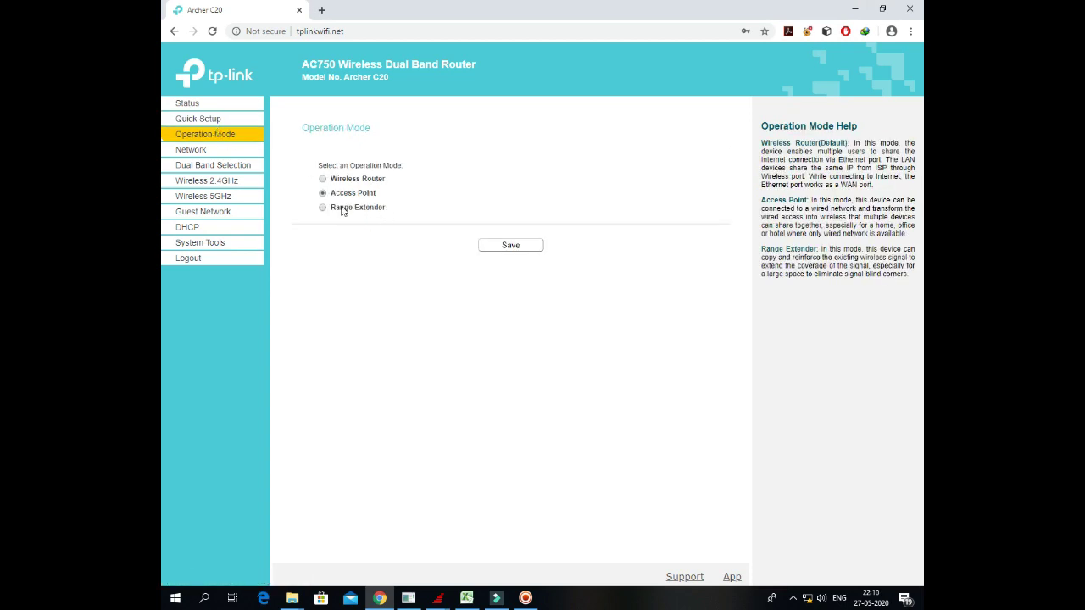
pyautogui.click(180, 150)
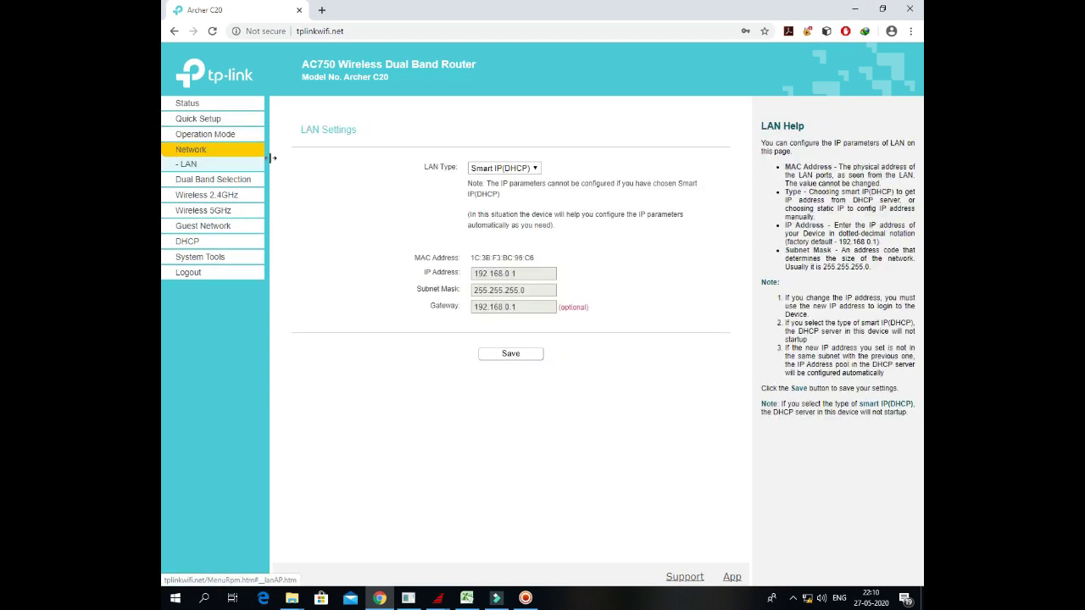
pyautogui.click(219, 180)
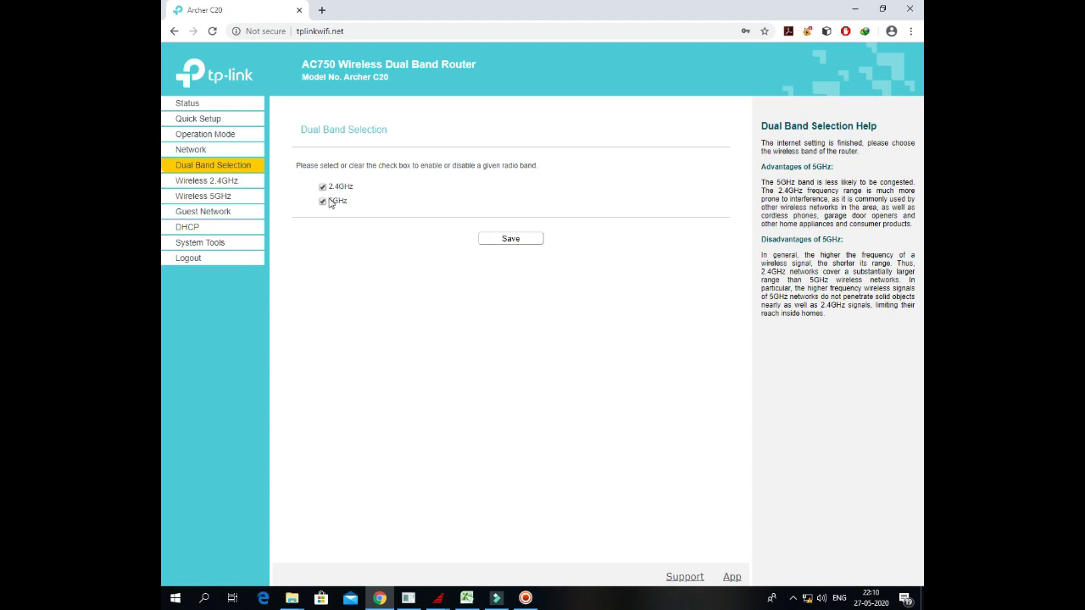
pyautogui.click(229, 182)
pyautogui.click(229, 194)
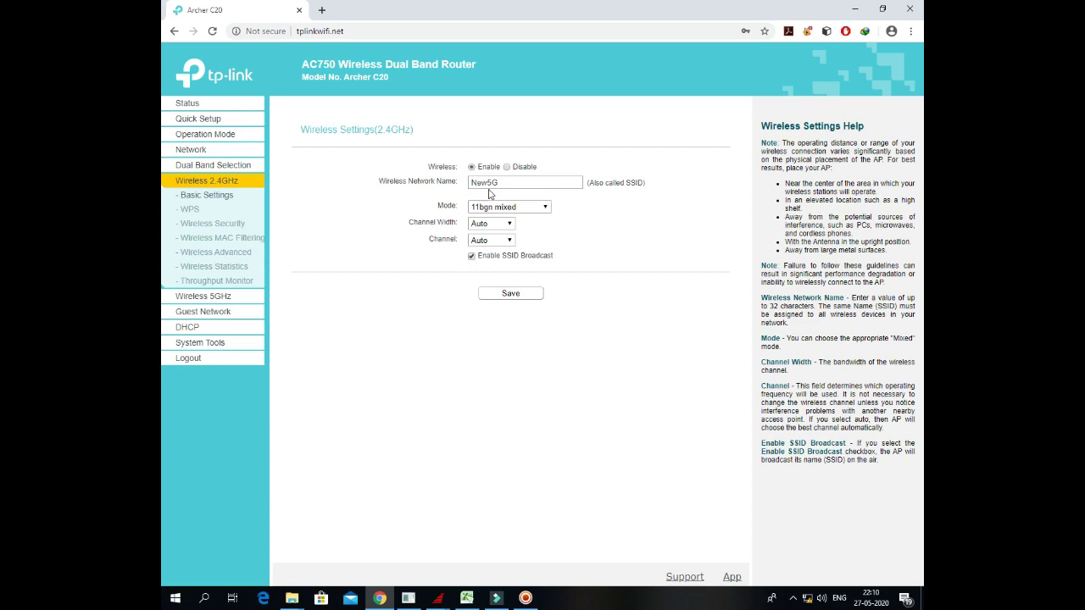
pyautogui.click(471, 257)
pyautogui.click(517, 303)
pyautogui.click(189, 210)
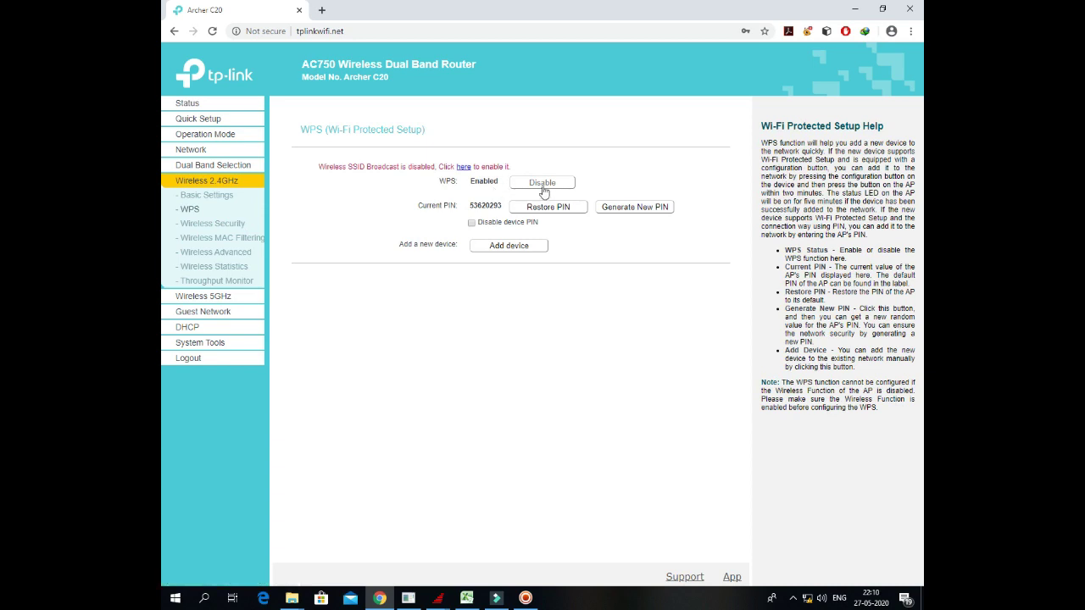
pyautogui.click(463, 169)
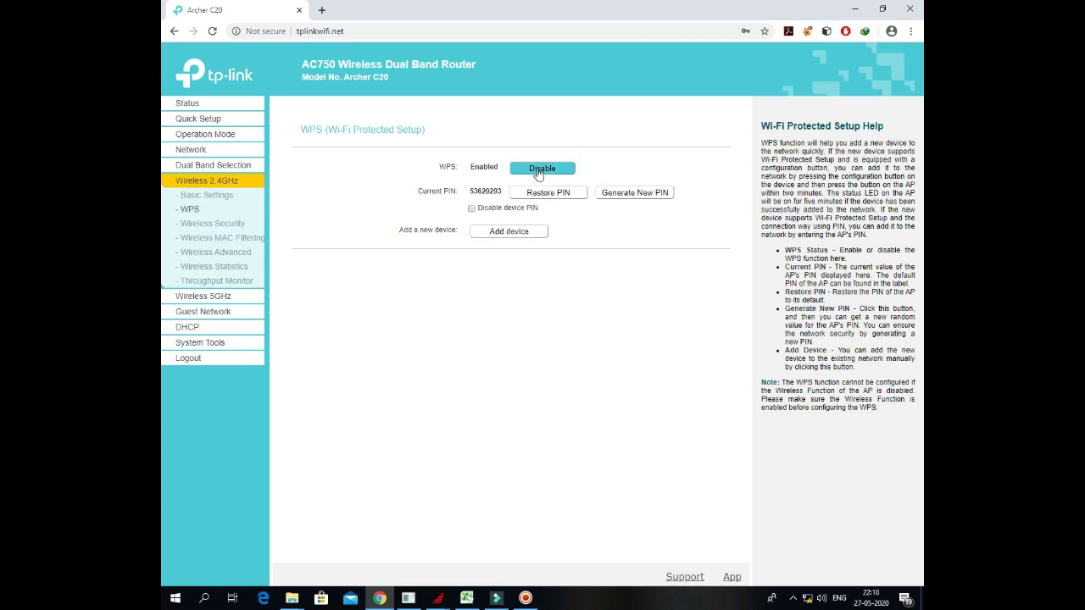
# Step: Turn off SSID broadcast for New5G, save, and go to 2.4GHz Wireless MAC Filtering
pyautogui.click(223, 195)
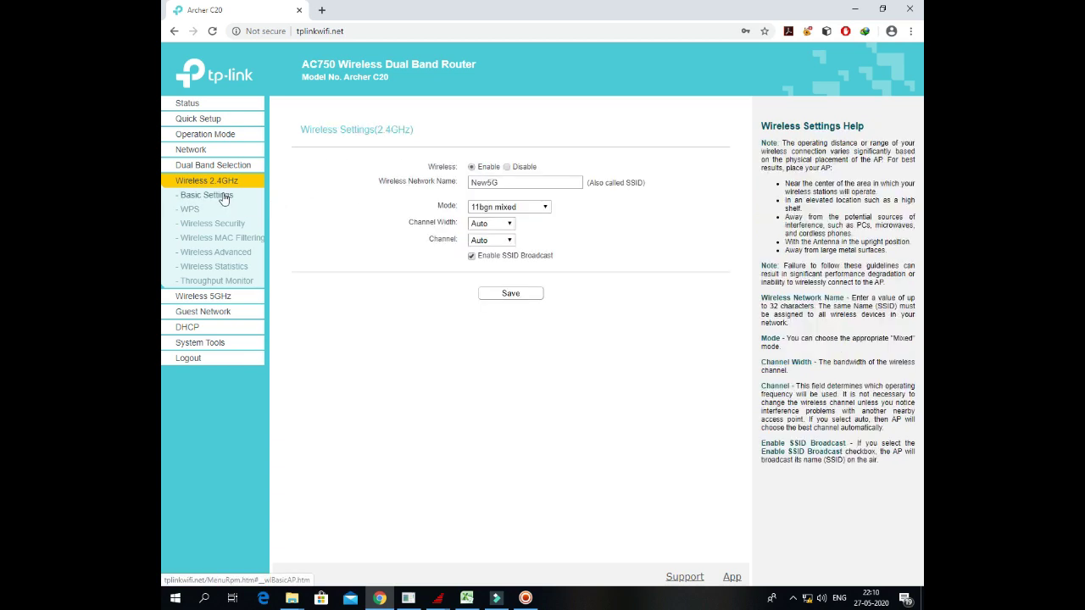
pyautogui.click(471, 256)
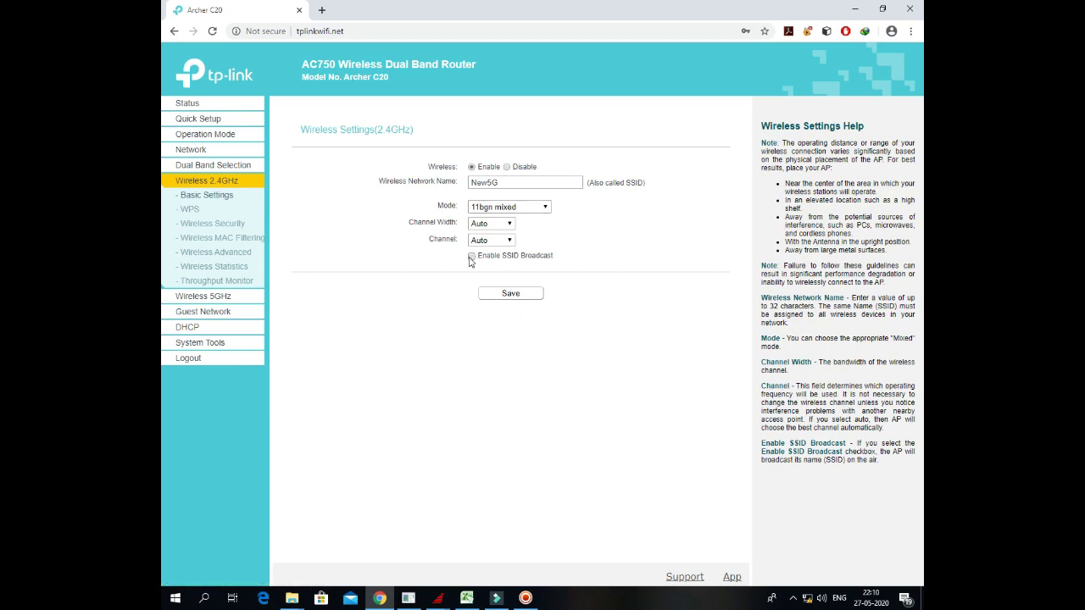
pyautogui.click(517, 295)
pyautogui.click(227, 225)
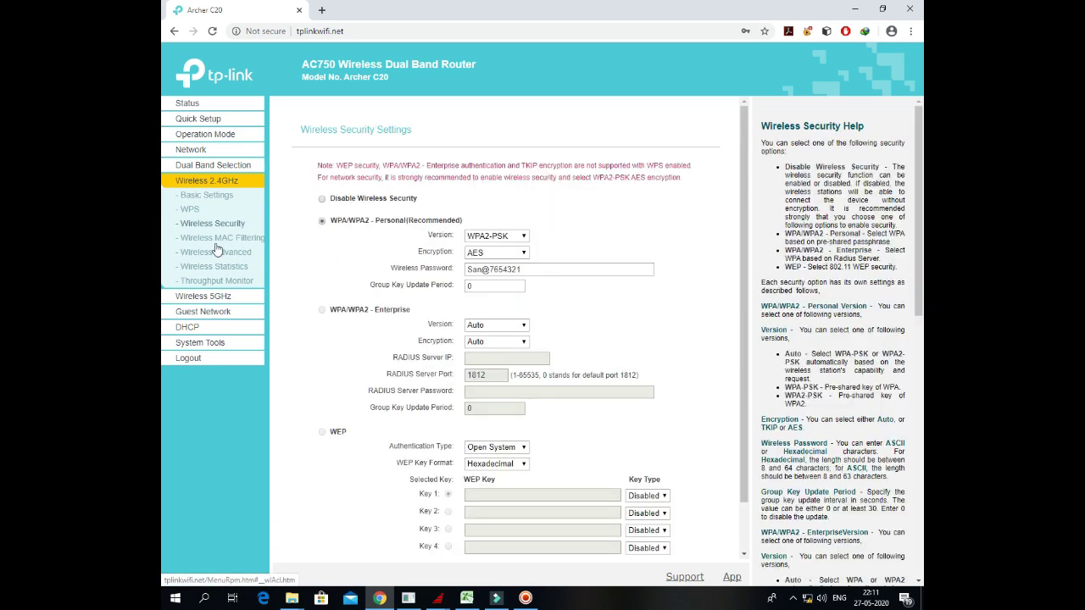
pyautogui.click(219, 238)
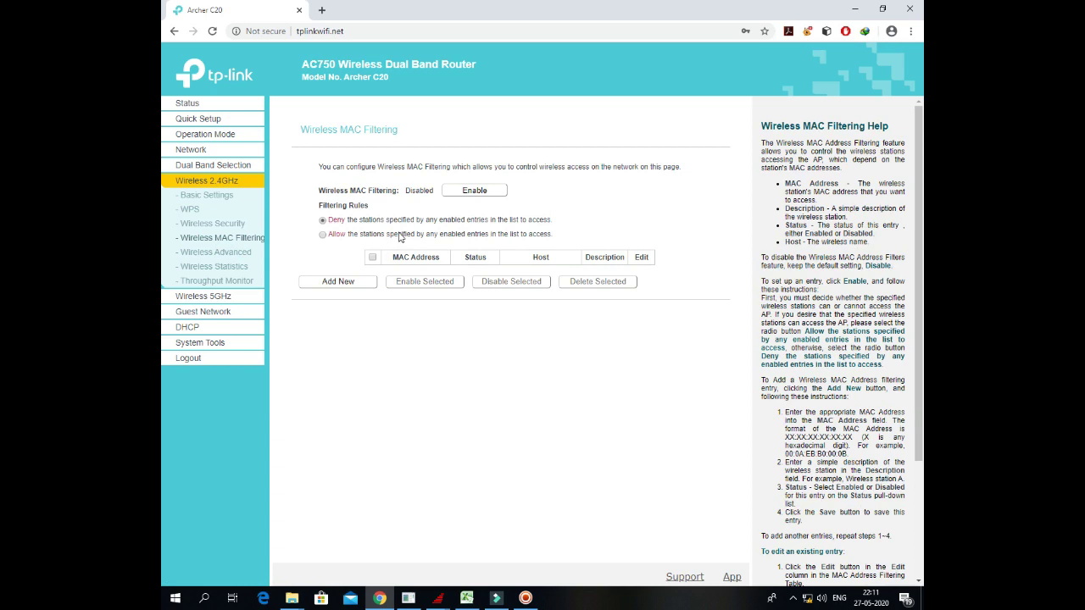
# Step: View the 2.4GHz Advanced, Statistics and Throughput Monitor pages, then open Wireless 5GHz Basic Settings
pyautogui.click(216, 251)
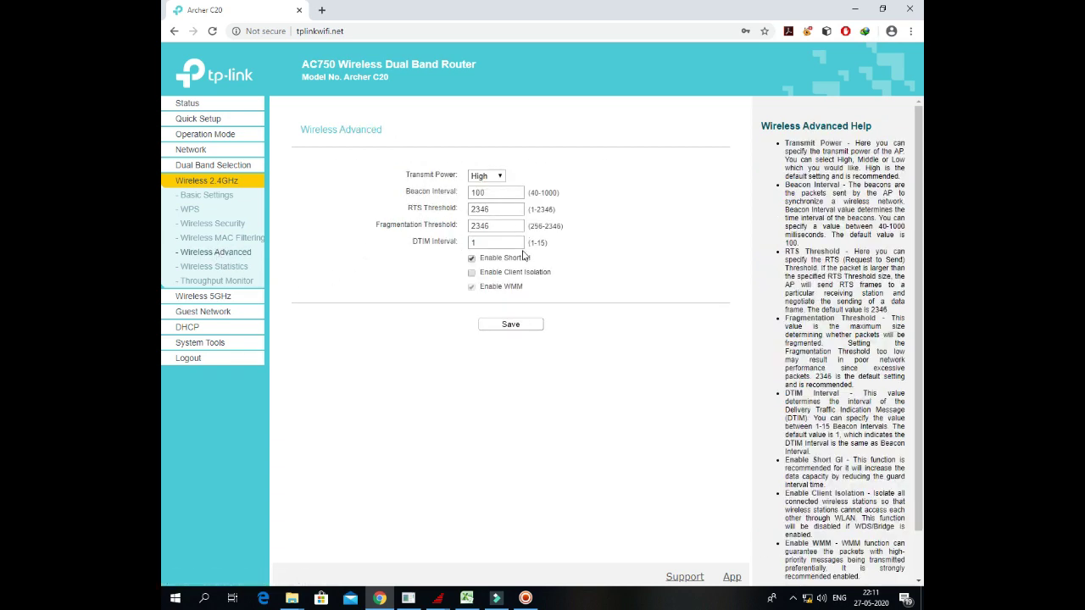
pyautogui.click(213, 268)
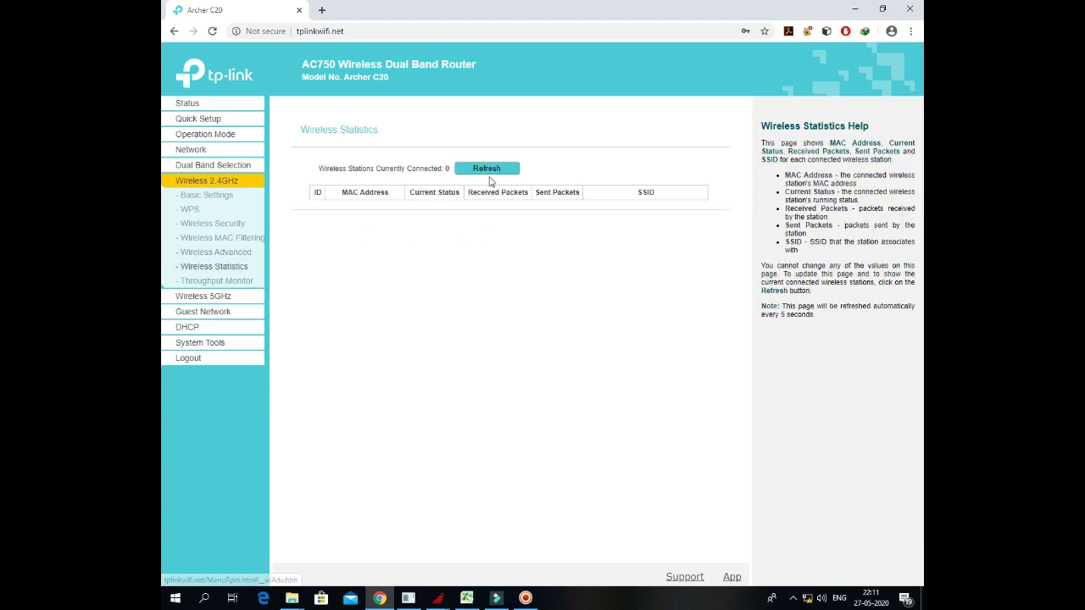
pyautogui.click(247, 283)
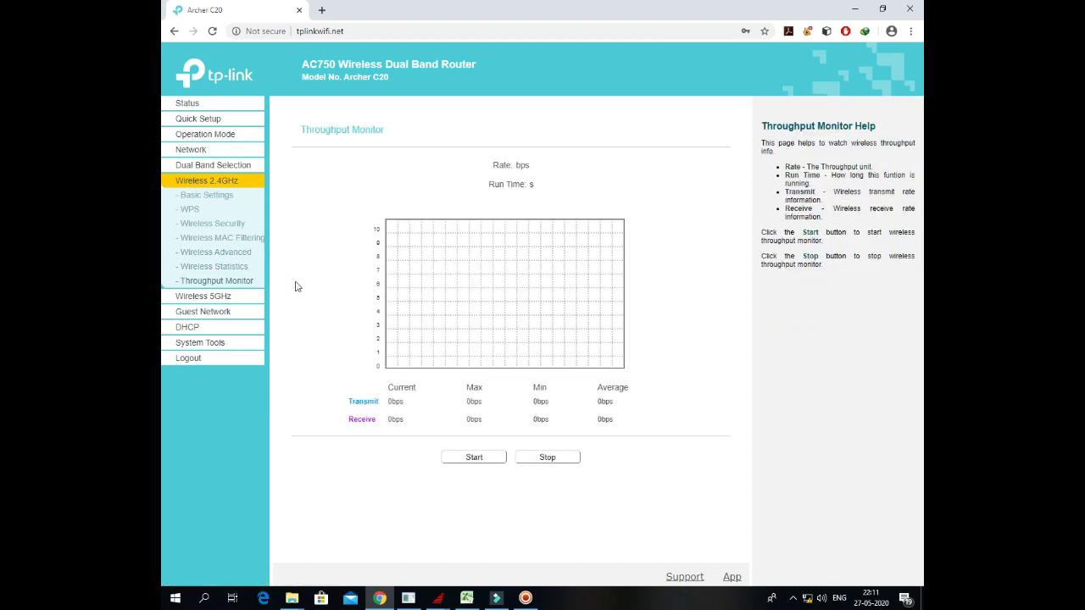
pyautogui.click(205, 299)
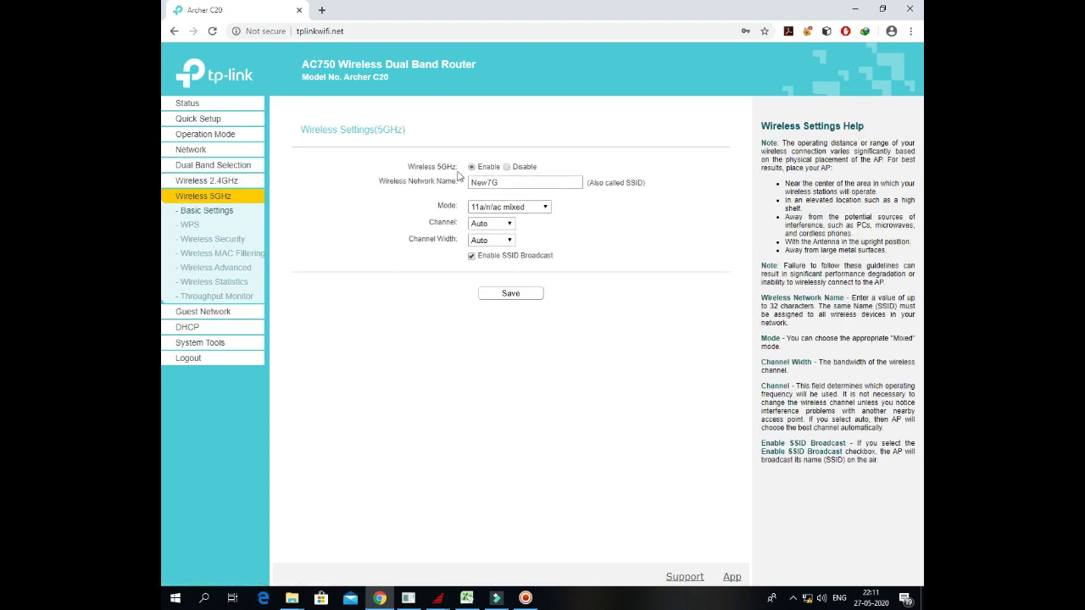
# Step: Turn off SSID broadcast for New7G and save the 5GHz settings
pyautogui.click(472, 256)
pyautogui.click(497, 293)
# Step: Scroll through the Guest Network page, then open DHCP Settings showing the 192.168.0.100–192.168.0.199 pool
pyautogui.click(217, 312)
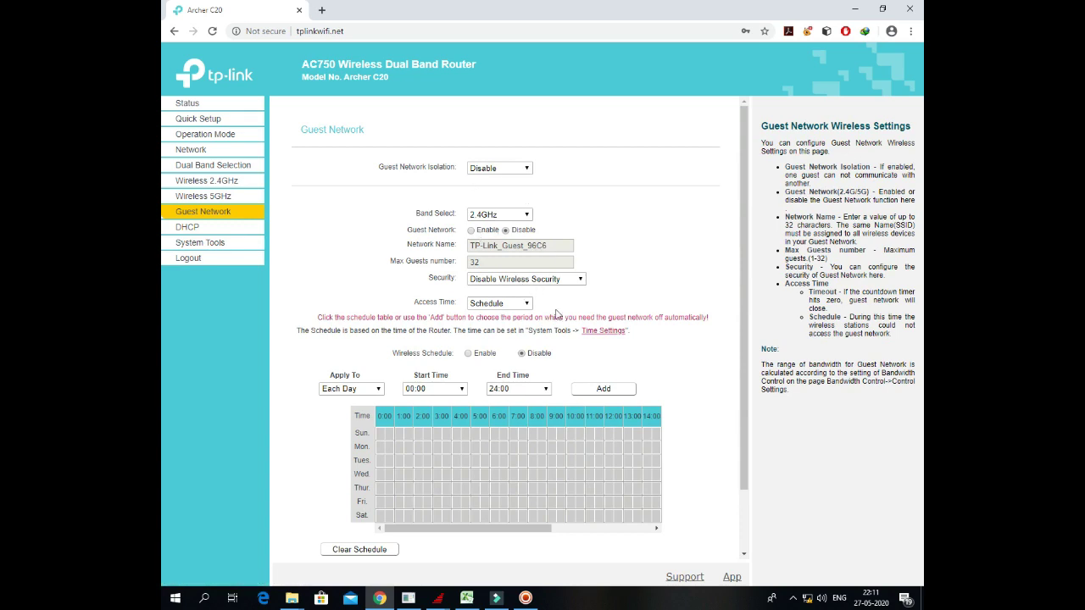
pyautogui.scroll(-1, 620, 314)
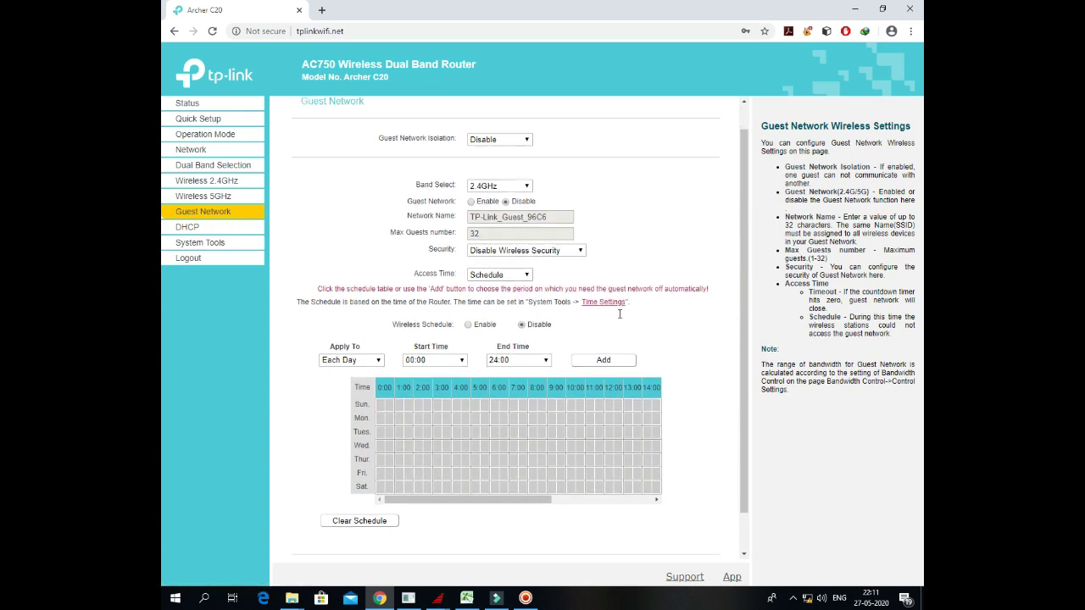
pyautogui.scroll(-1, 619, 314)
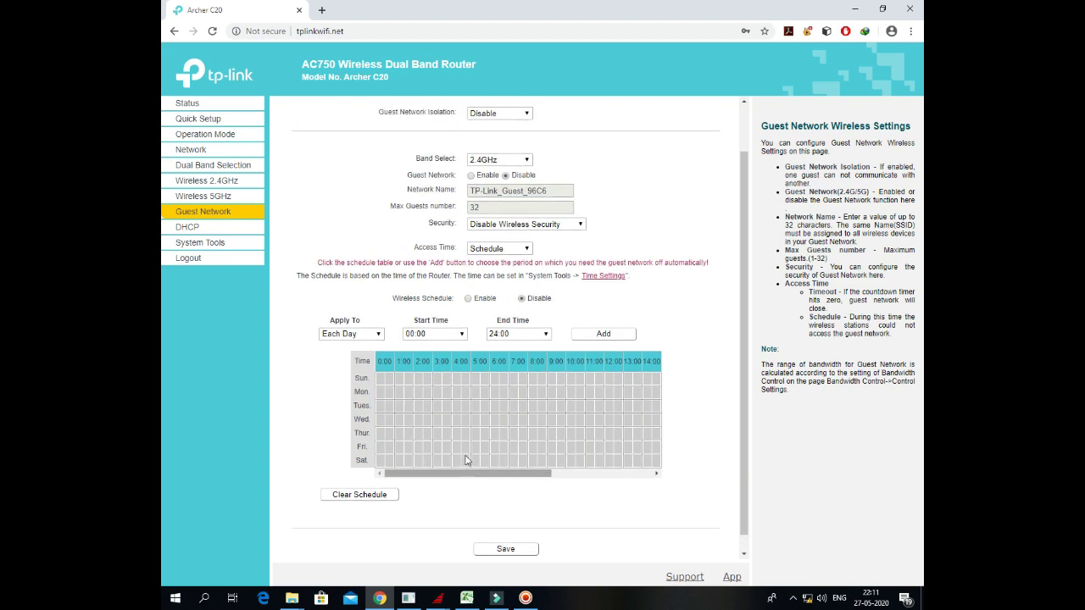
pyautogui.scroll(2, 464, 460)
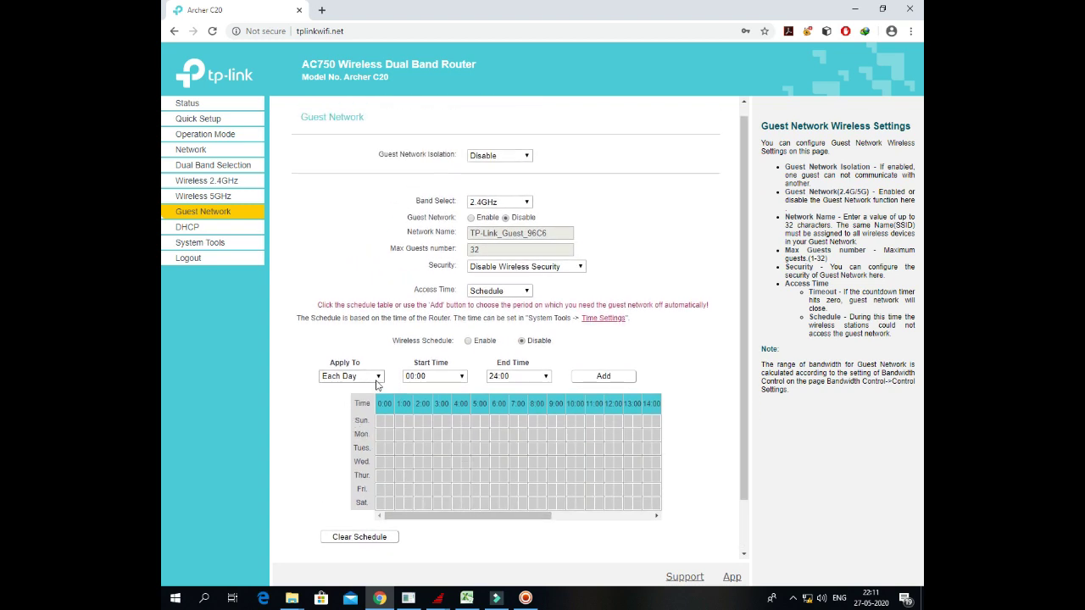
pyautogui.click(186, 227)
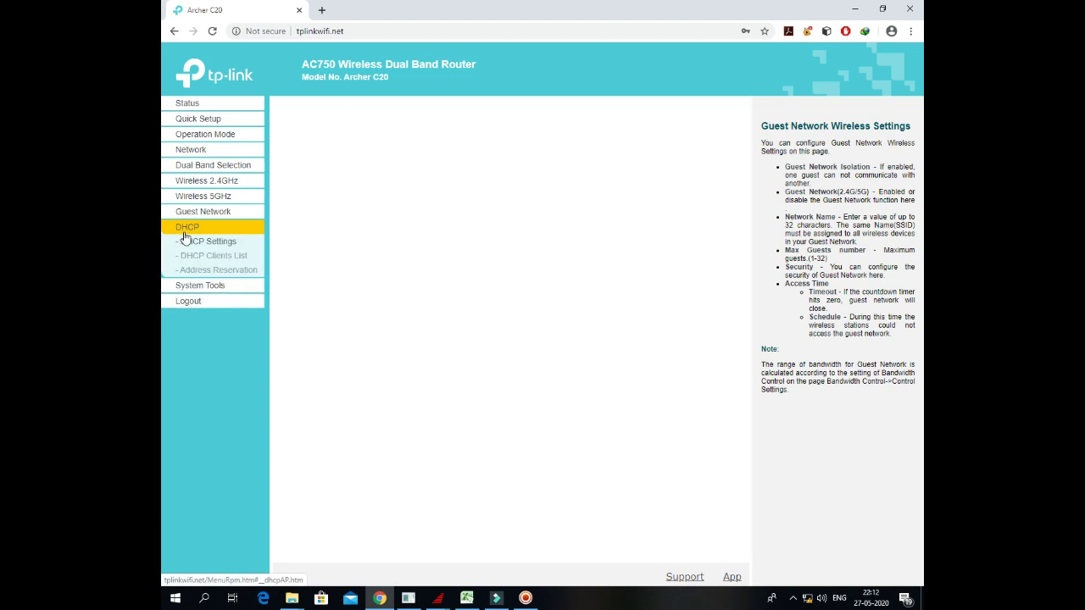
# Step: Set the Time Settings time zone to (GMT+04:00) Abu Dhabi, Muscat and save
pyautogui.click(209, 286)
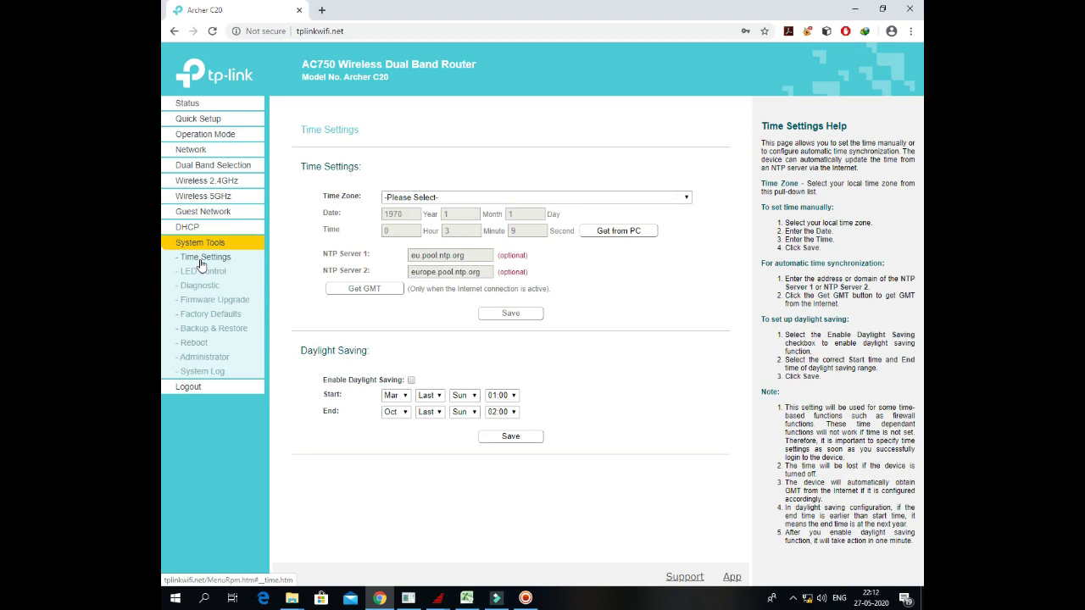
pyautogui.click(447, 198)
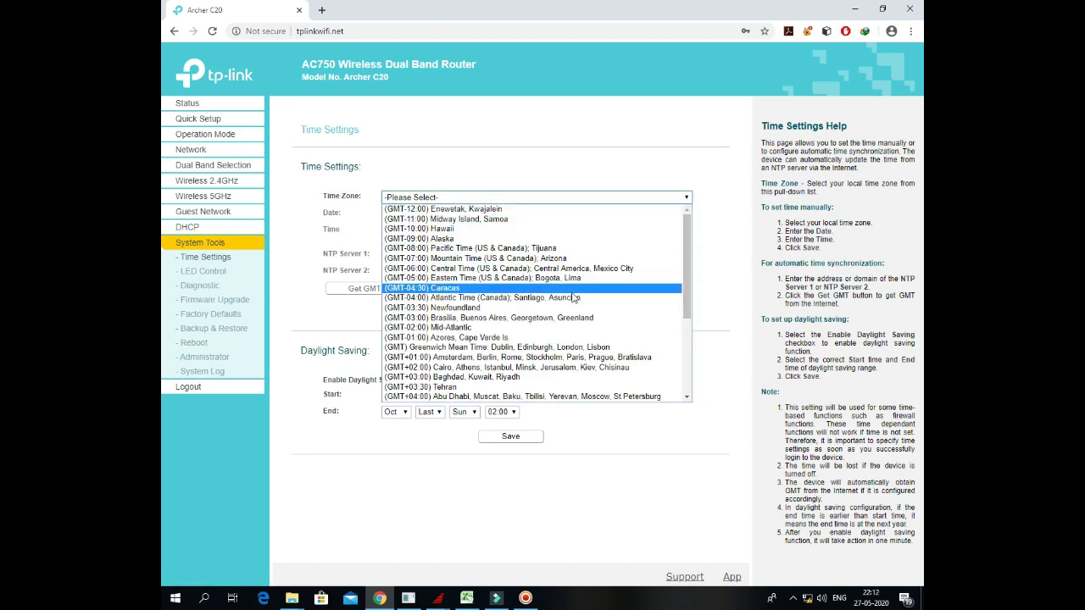
pyautogui.scroll(-5, 574, 343)
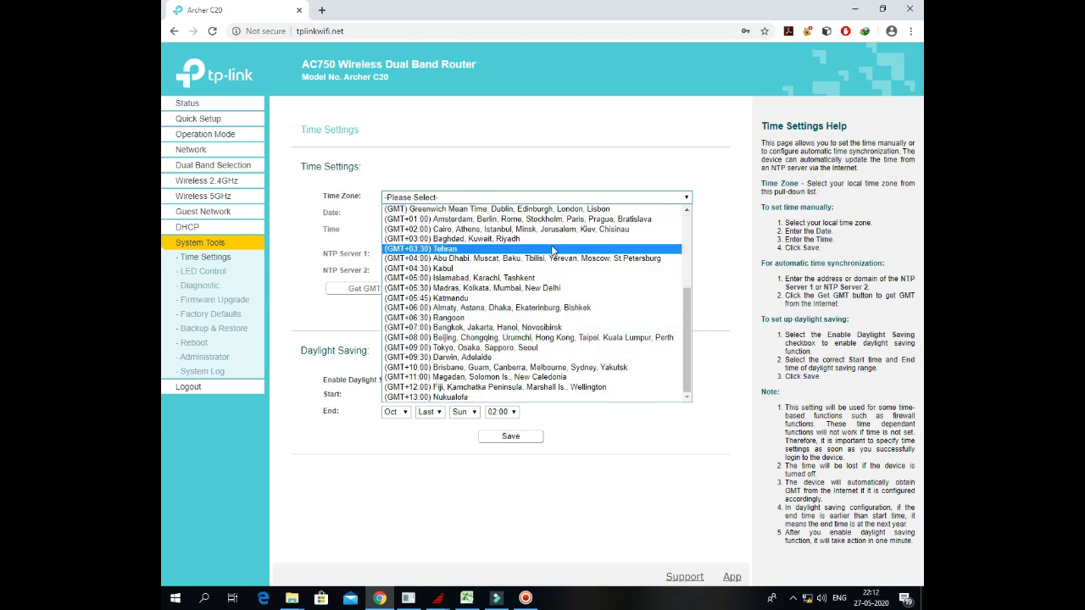
pyautogui.click(551, 259)
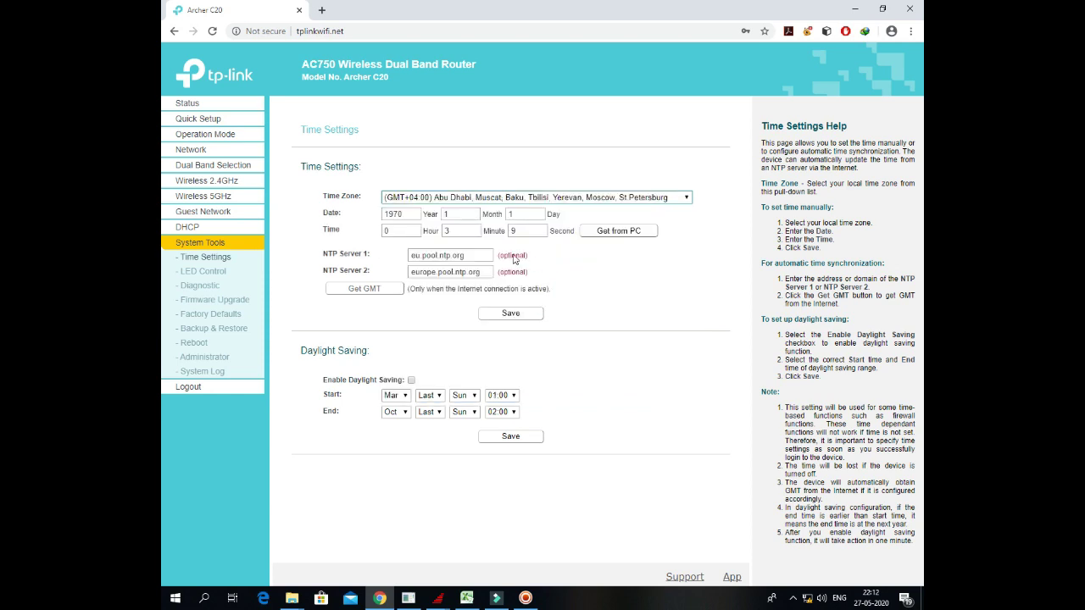
pyautogui.click(505, 324)
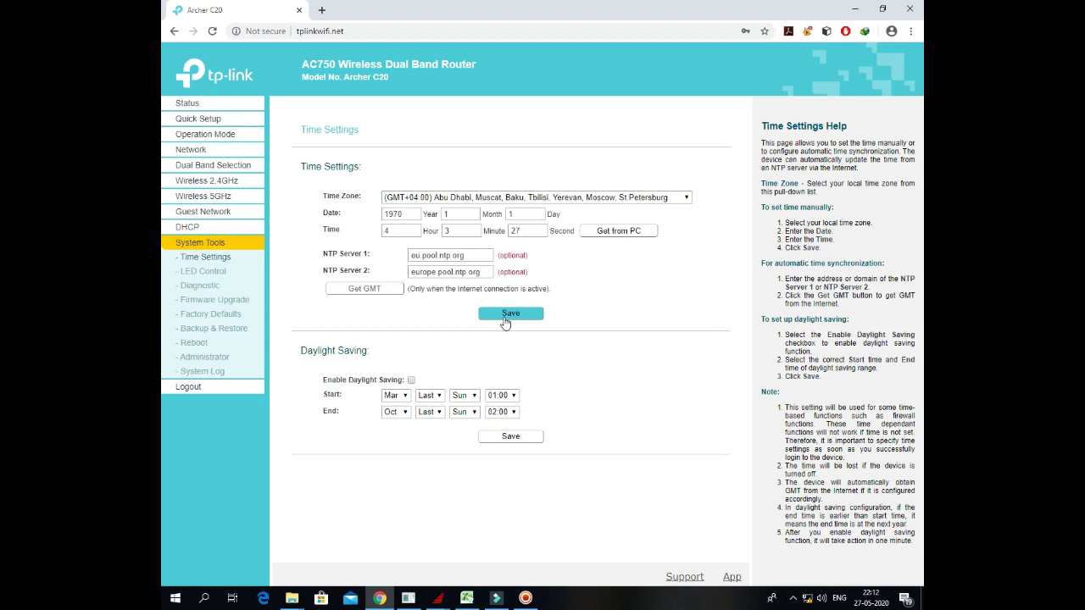
# Step: Browse the System Tools pages from LED Control through Reboot, ending on Administrator account settings
pyautogui.click(217, 277)
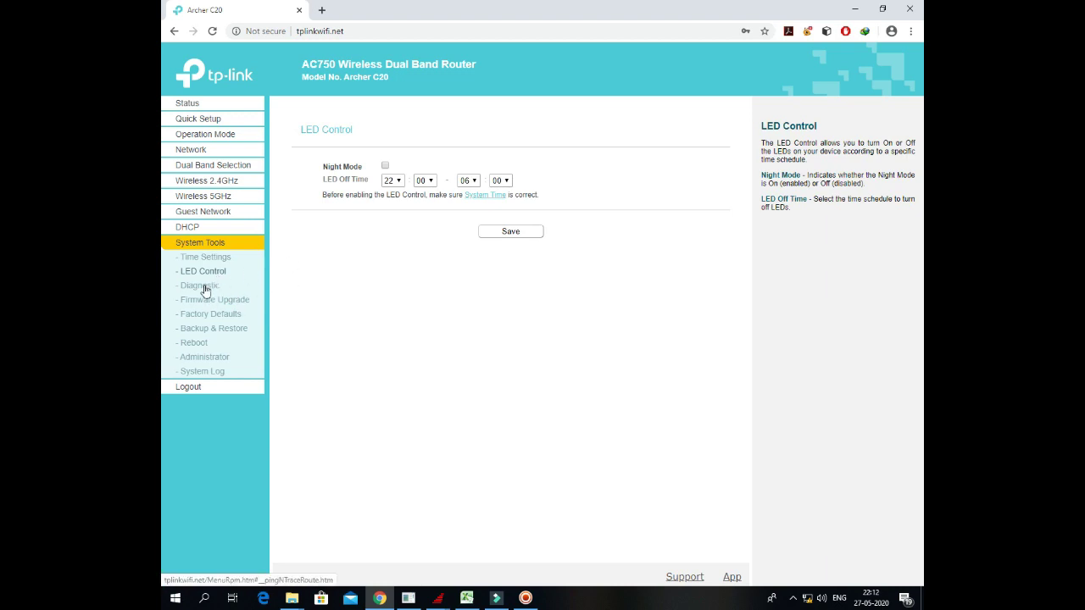
pyautogui.click(205, 287)
pyautogui.click(215, 301)
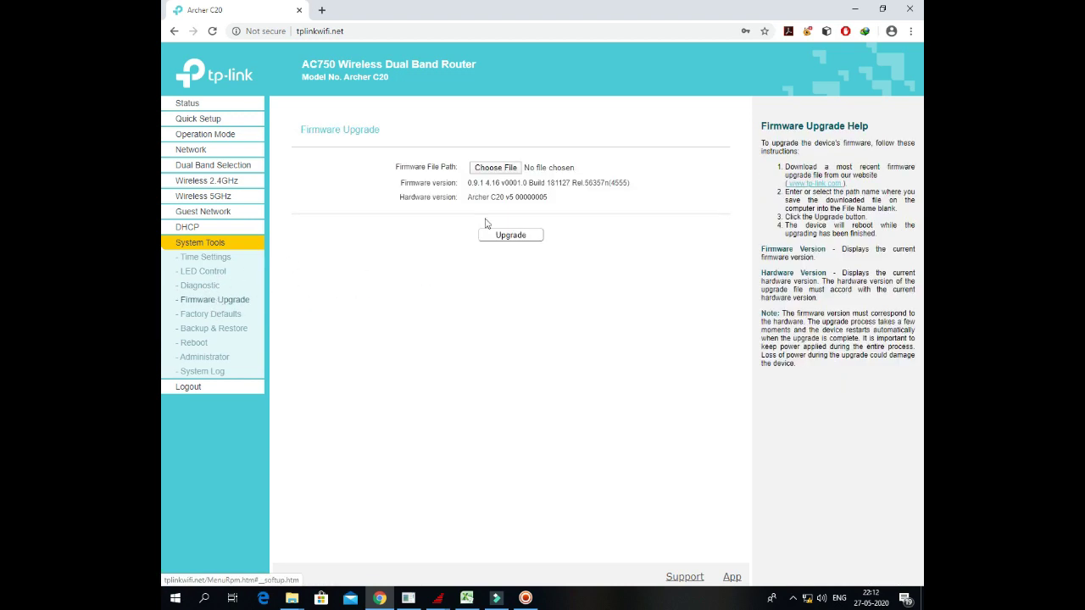
pyautogui.click(220, 313)
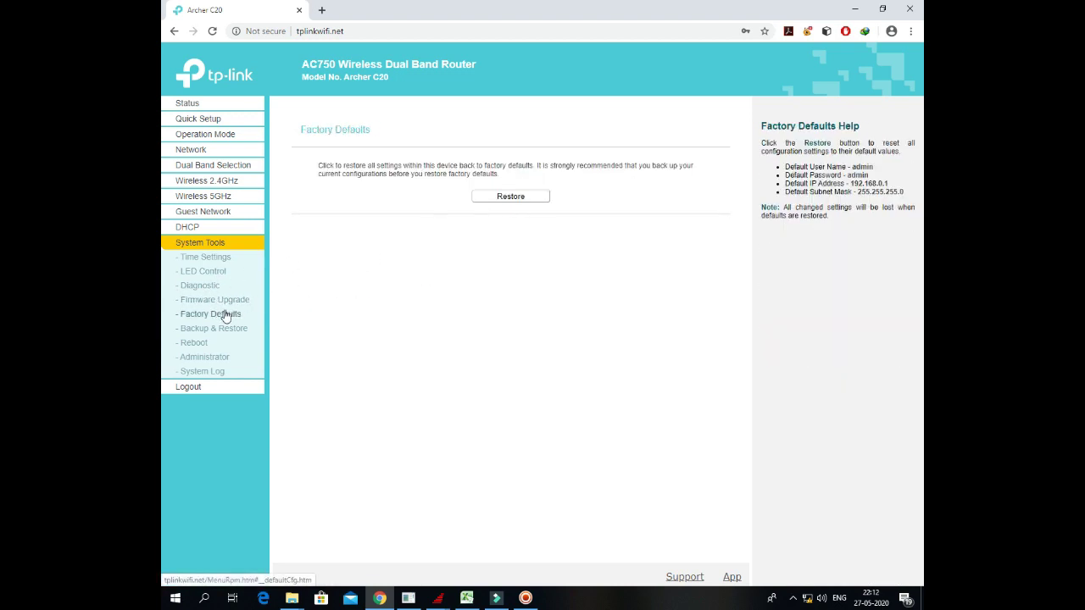
pyautogui.click(235, 331)
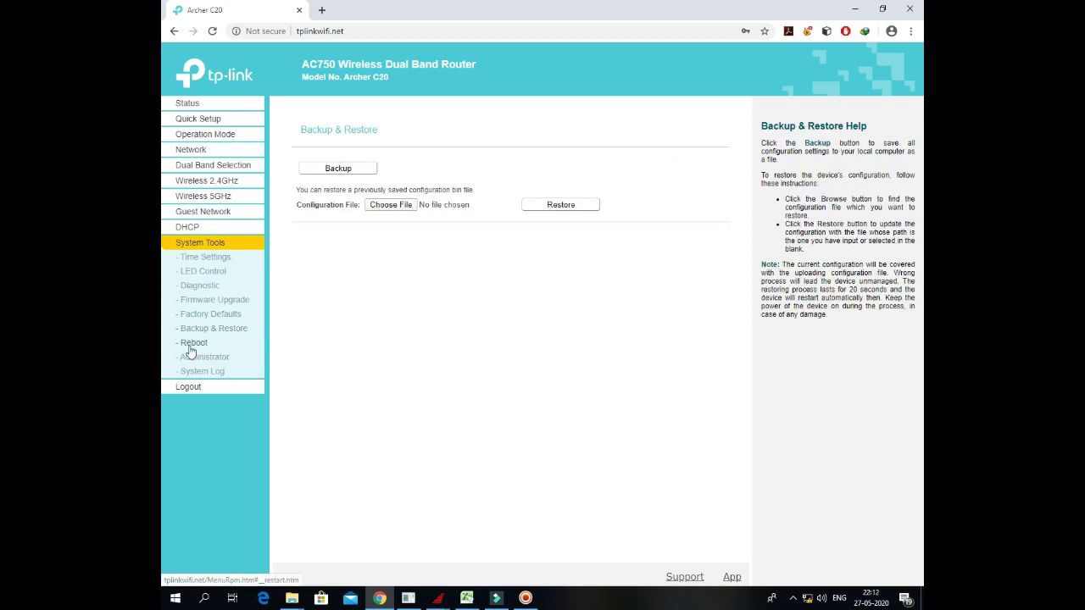
pyautogui.click(192, 345)
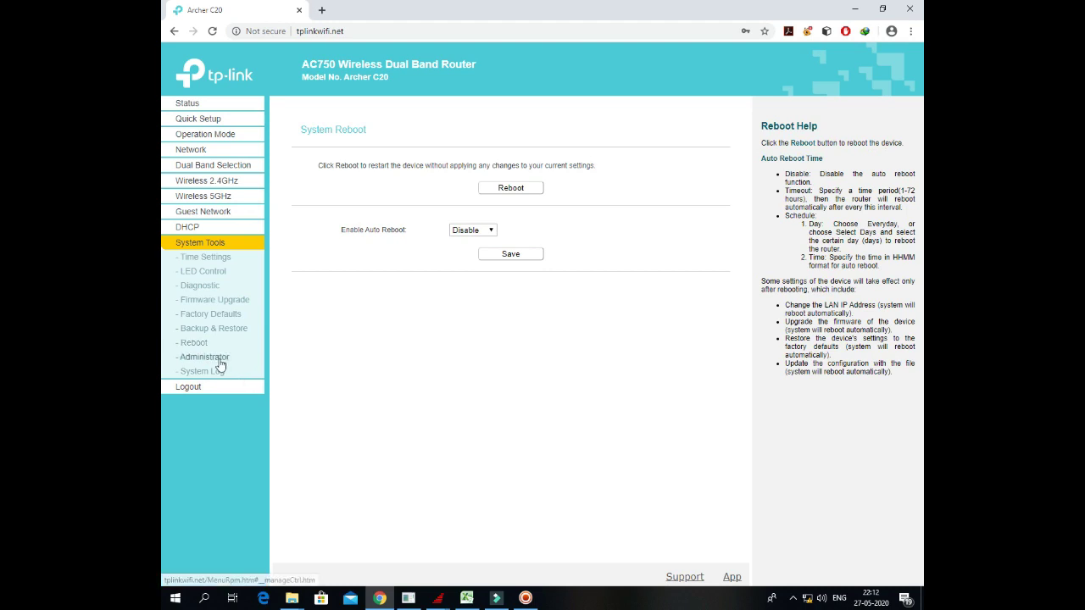
pyautogui.click(218, 363)
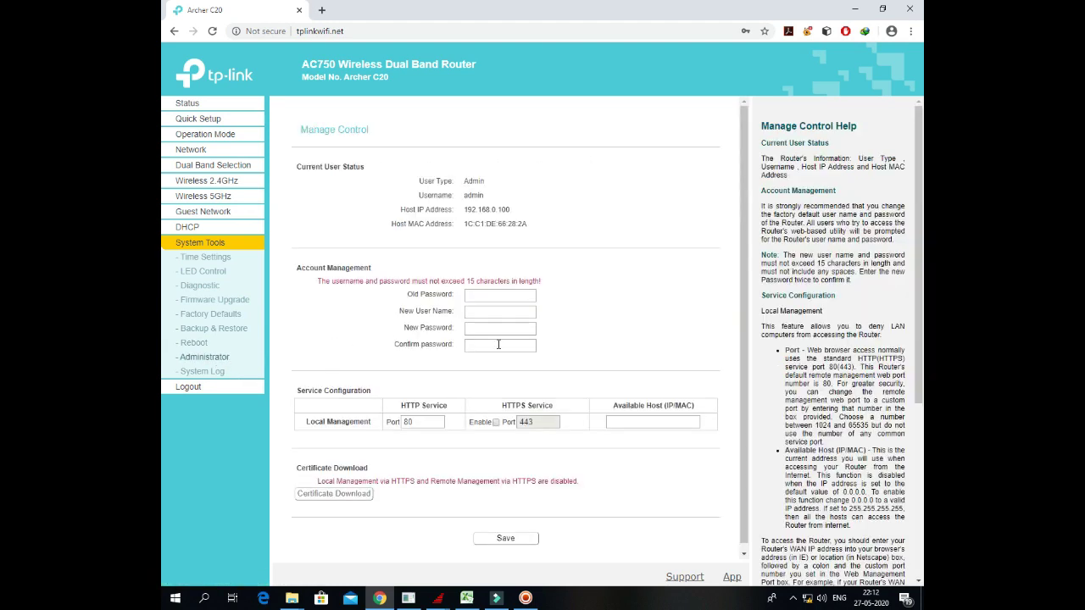
# Step: Enter the current password, new user name 'admin', and the new admin password with confirmation
pyautogui.click(484, 295)
pyautogui.write('ad')
pyautogui.press('Tab')
pyautogui.write('admin')
pyautogui.press('Tab')
pyautogui.write('••')
pyautogui.click(481, 348)
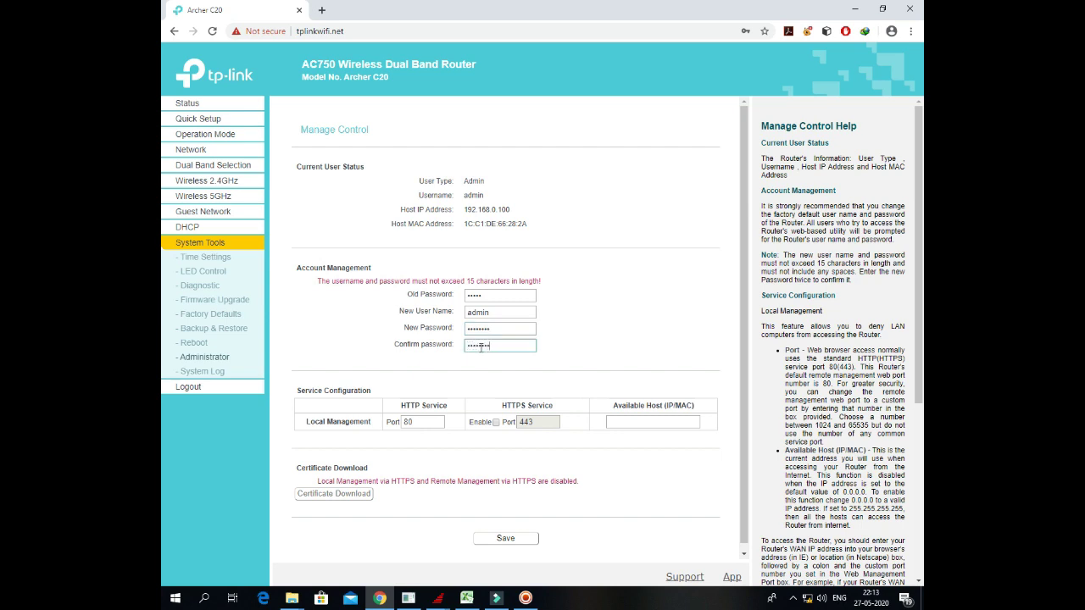
# Step: Save the new admin credentials, then start a logout and cancel it to stay signed in
pyautogui.click(502, 538)
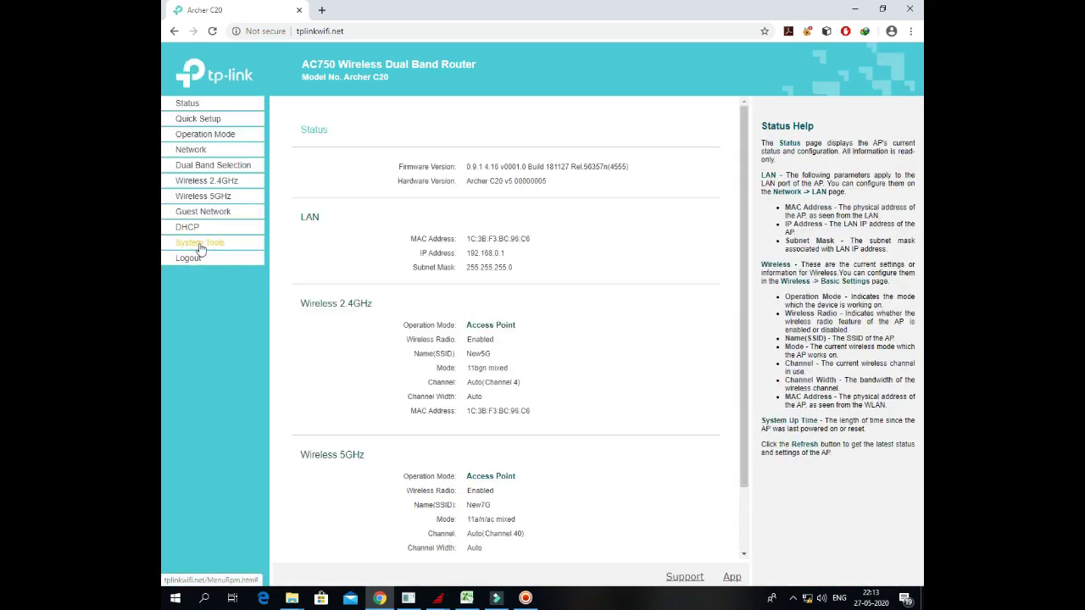
pyautogui.click(201, 244)
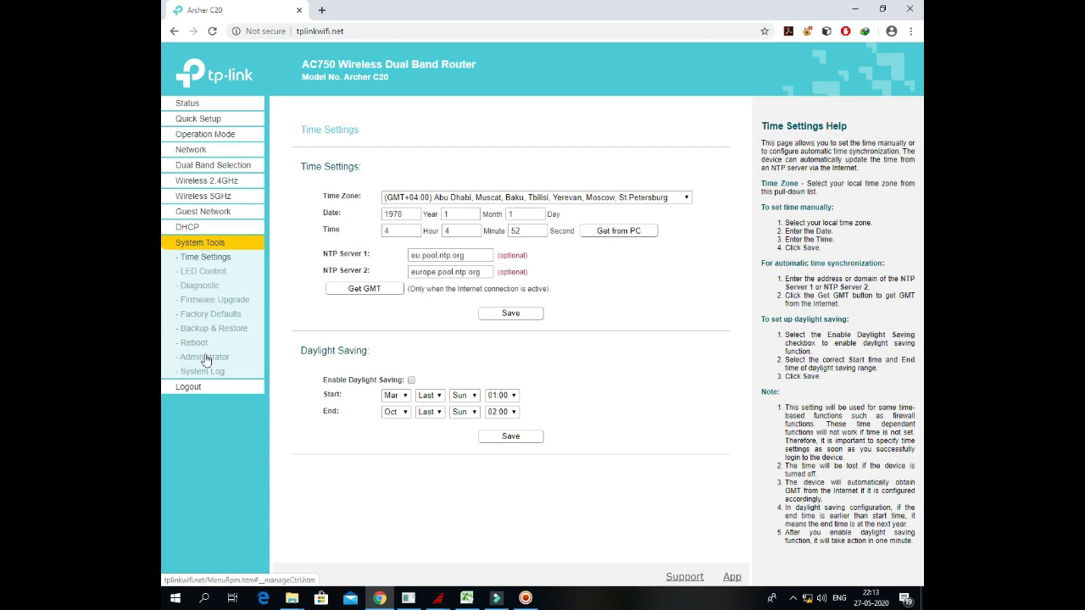
pyautogui.click(188, 387)
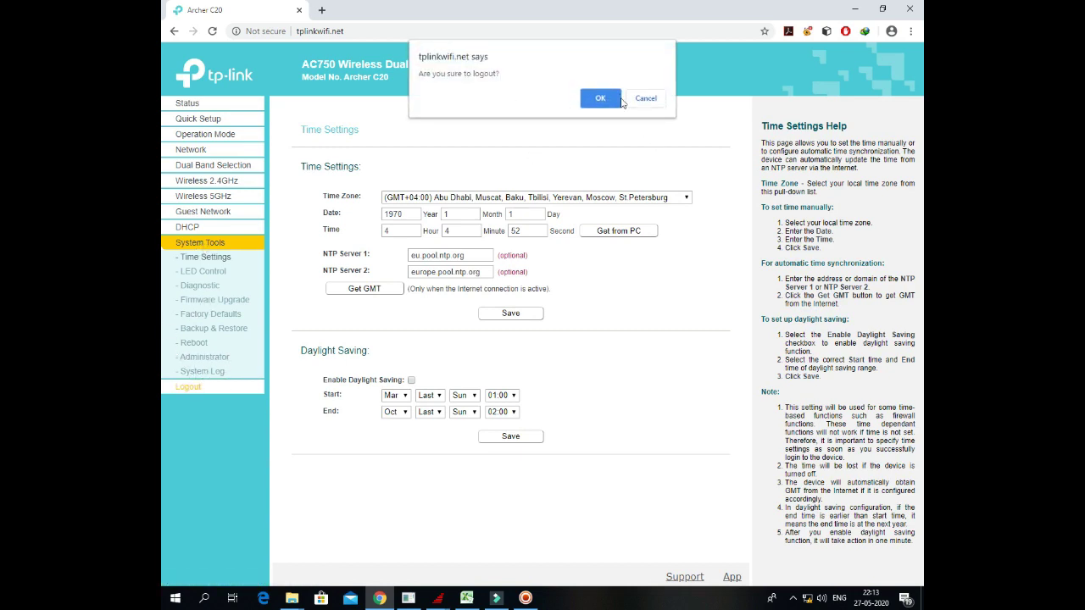
pyautogui.click(646, 104)
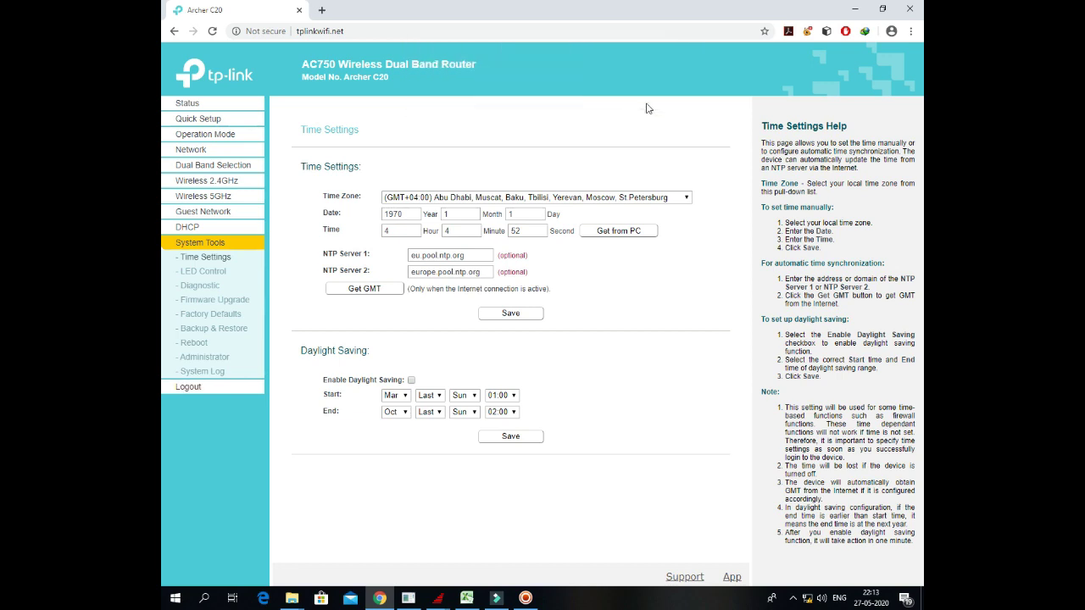
# Step: Review the Status page confirming Access Point mode with New5G and New7G networks
pyautogui.click(182, 104)
pyautogui.scroll(-2, 551, 262)
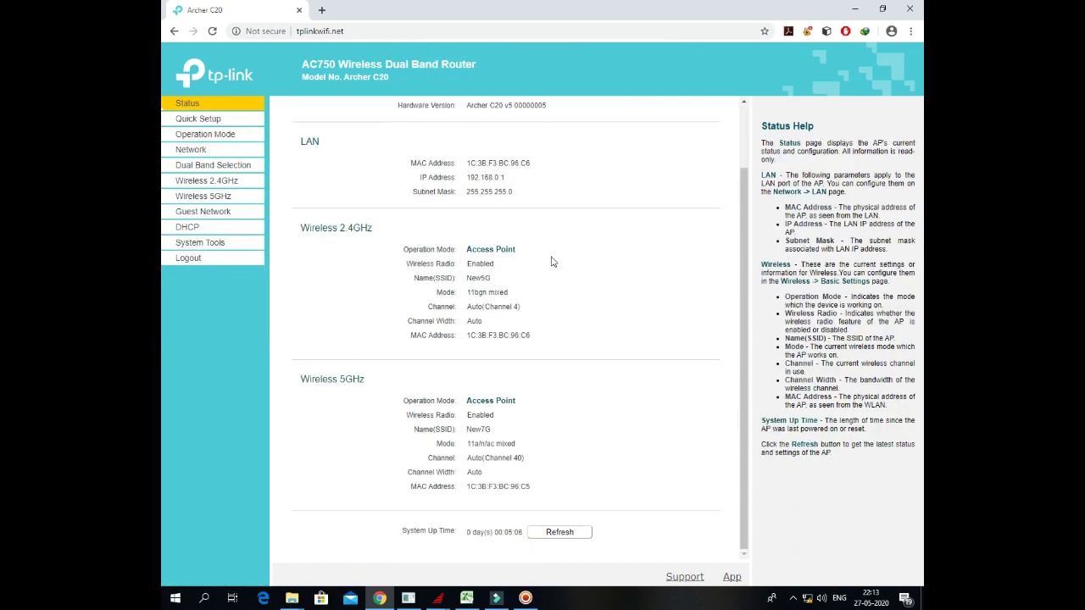
pyautogui.scroll(2, 554, 381)
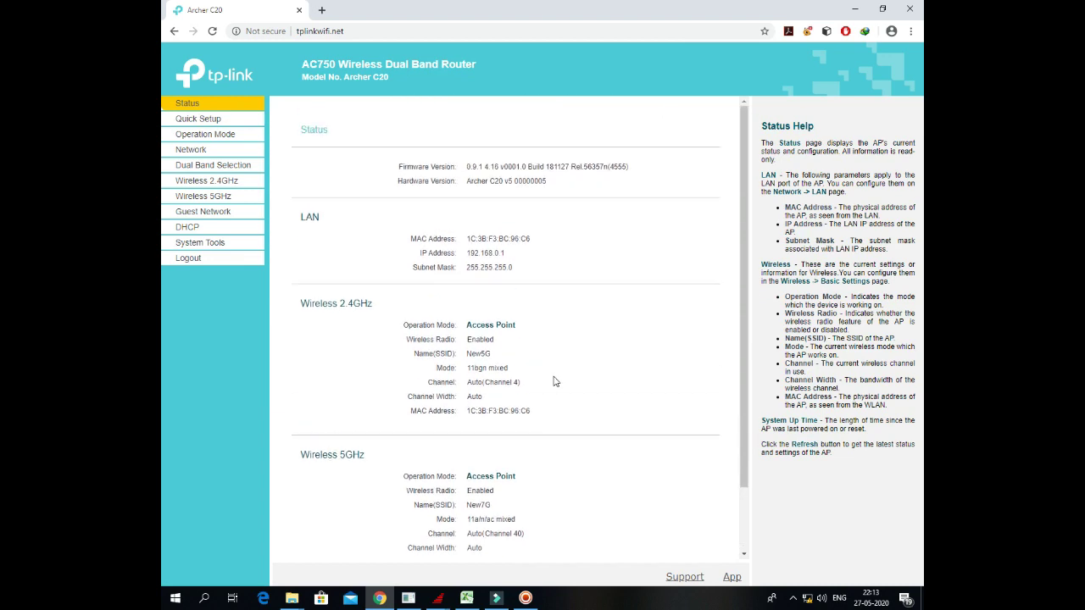
pyautogui.scroll(-2, 689, 383)
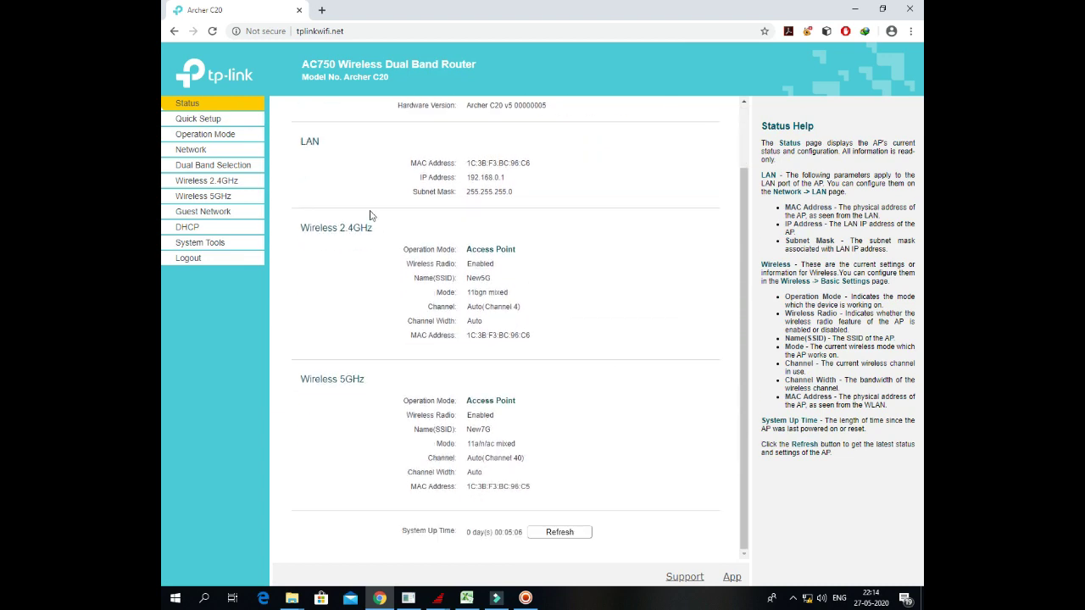
pyautogui.click(526, 598)
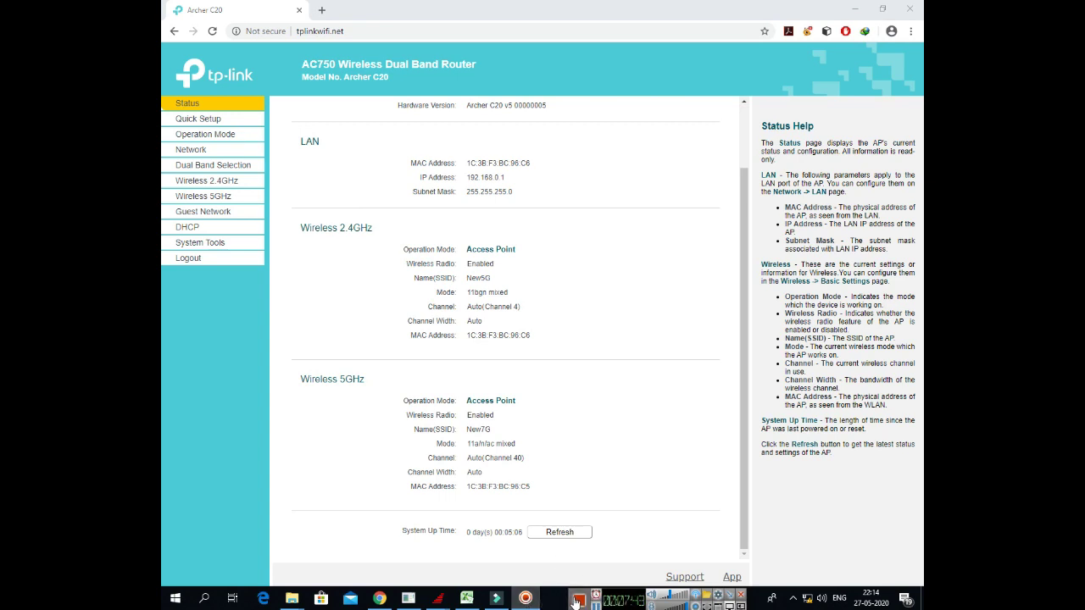
pyautogui.click(580, 603)
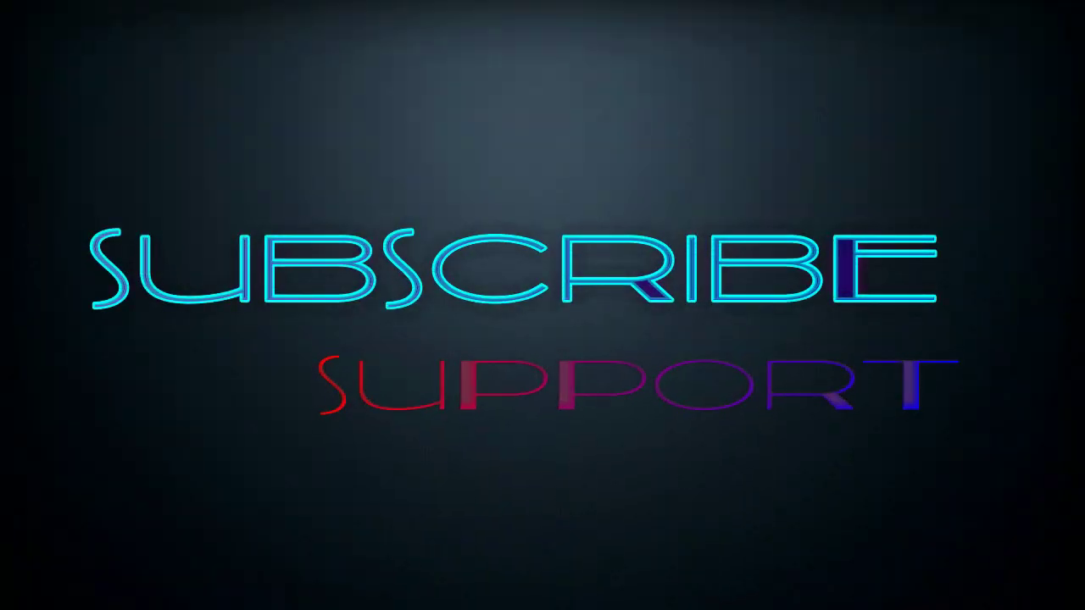